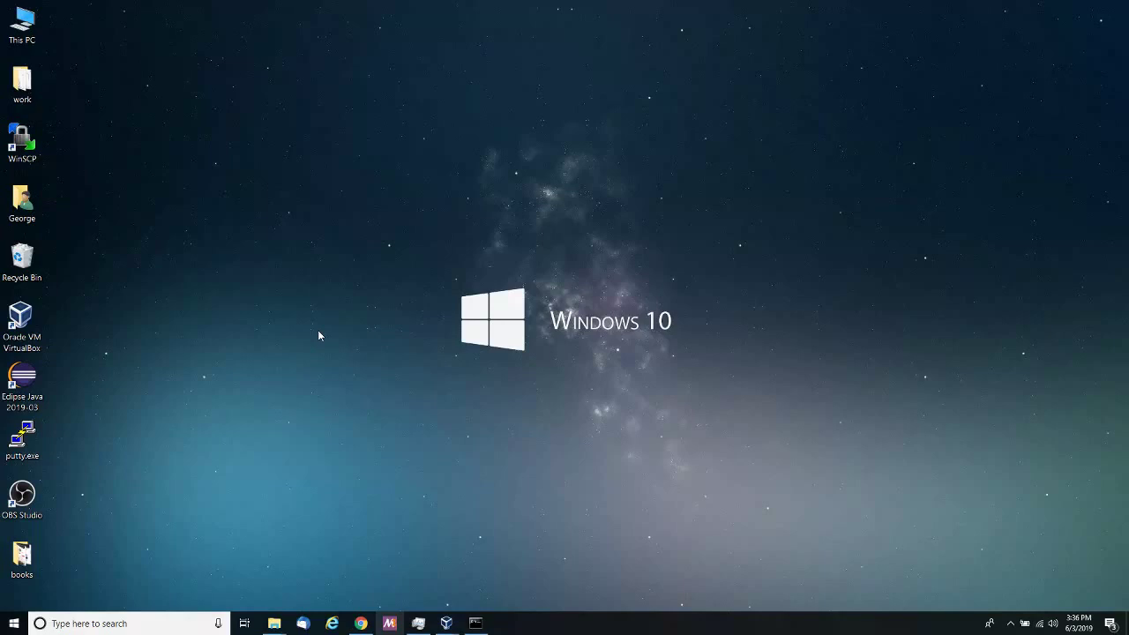
# - Search 'system' from Start and open the System control panel page
pyautogui.click(13, 626)
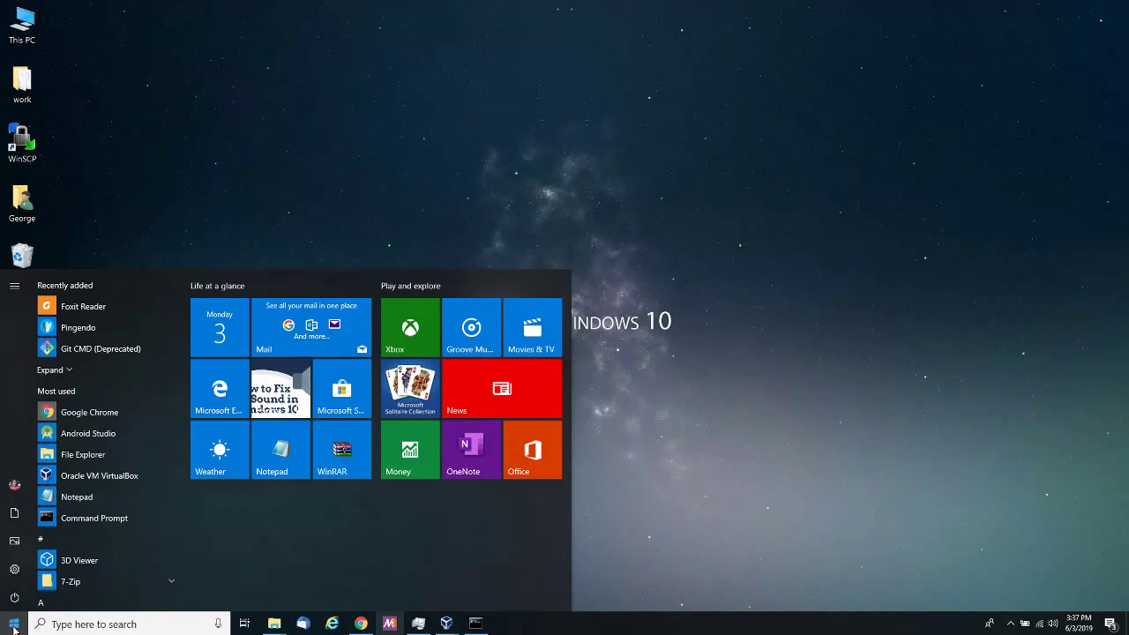
pyautogui.write('system')
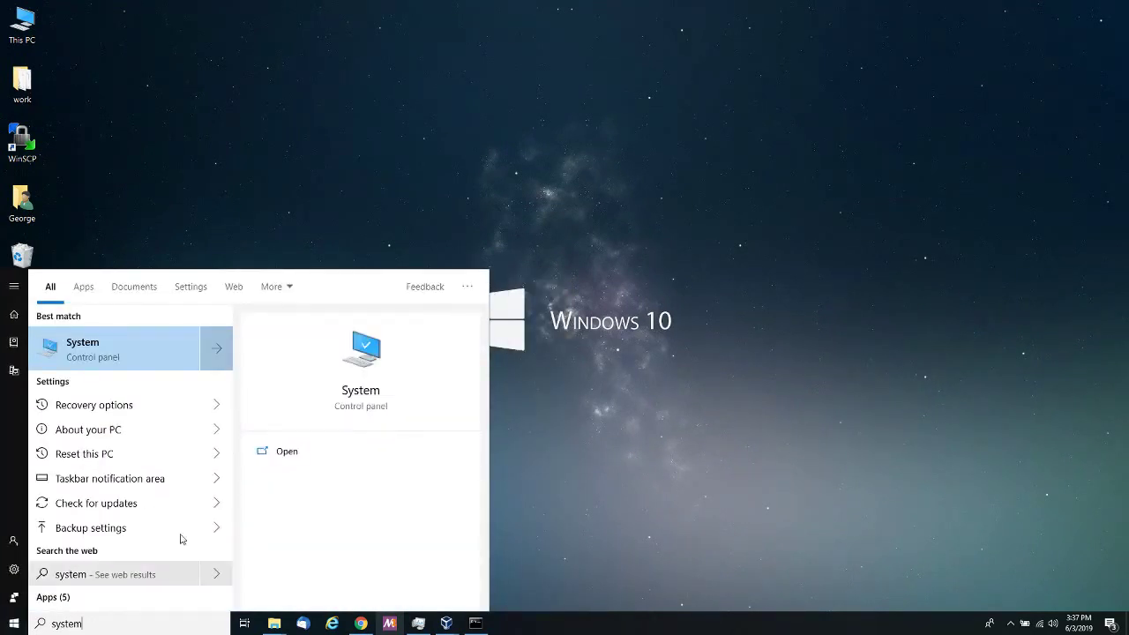
pyautogui.click(356, 457)
pyautogui.moveTo(669, 122); pyautogui.dragTo(666, 108)
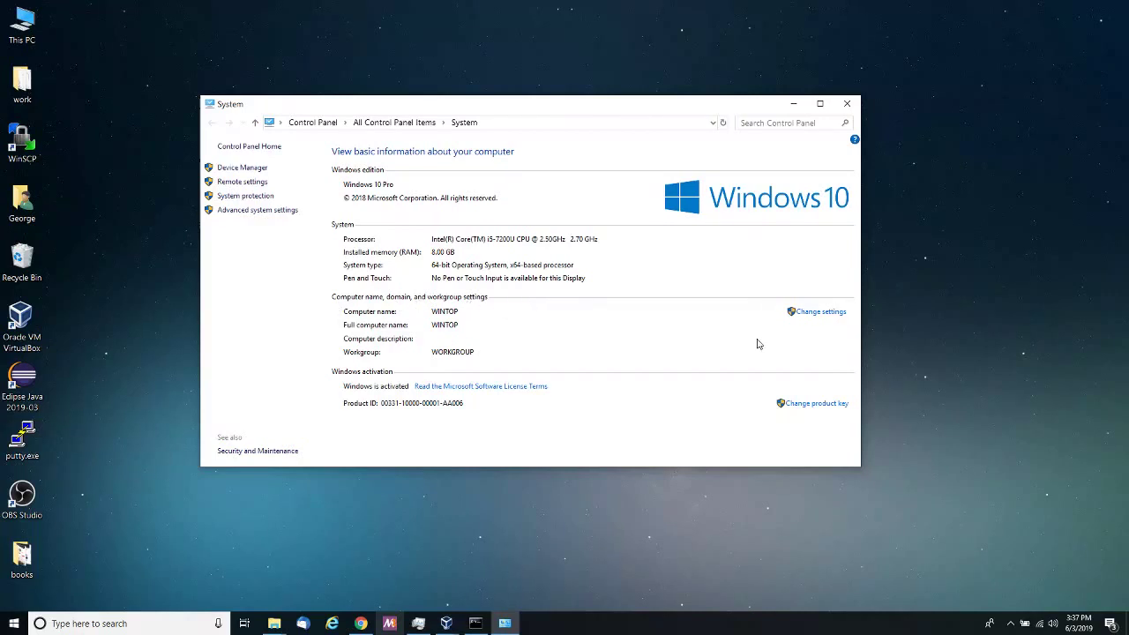
# - Open System Properties and the Computer Name/Domain Changes dialog showing WINTOP in WORKGROUP
pyautogui.click(804, 313)
pyautogui.moveTo(203, 104); pyautogui.dragTo(523, 146)
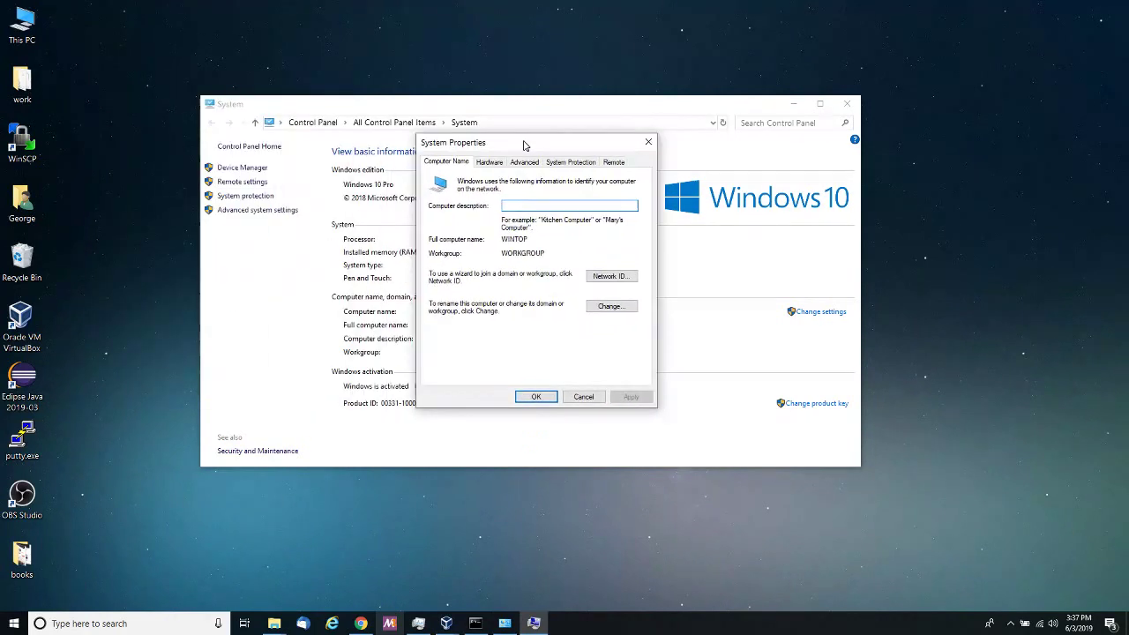
pyautogui.click(609, 308)
pyautogui.moveTo(483, 162); pyautogui.dragTo(532, 210)
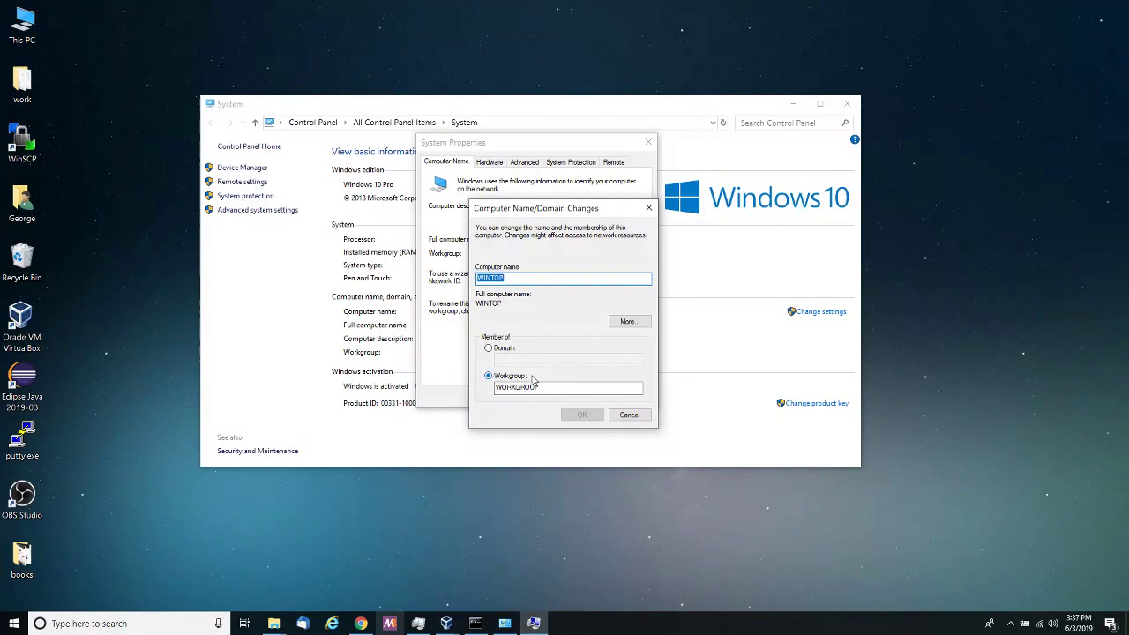
pyautogui.moveTo(545, 386); pyautogui.dragTo(463, 386)
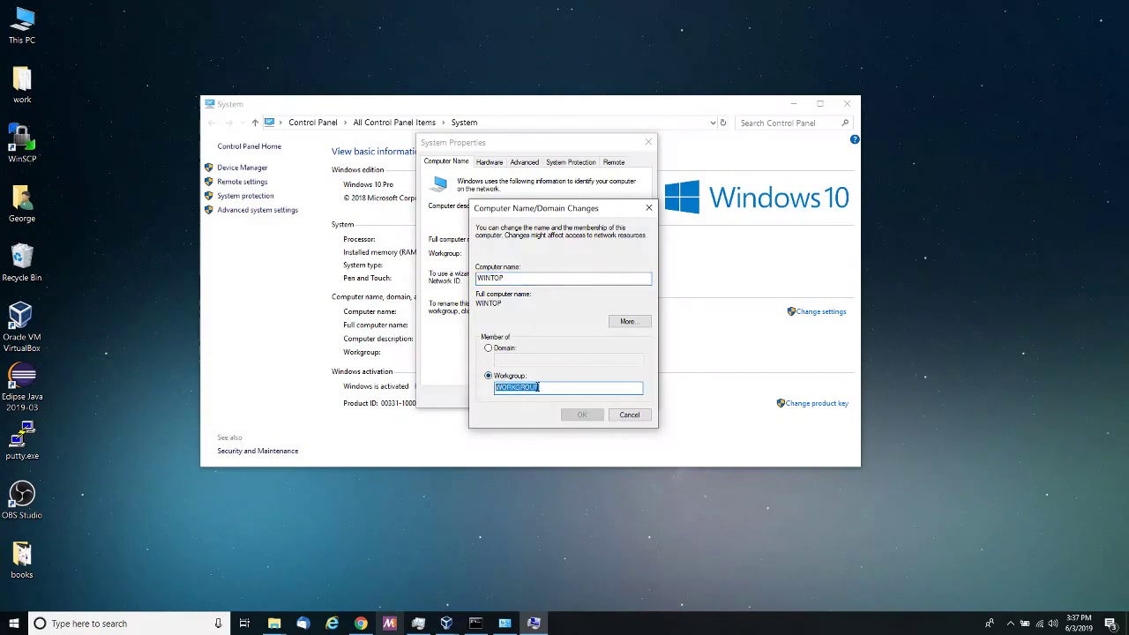
pyautogui.click(556, 385)
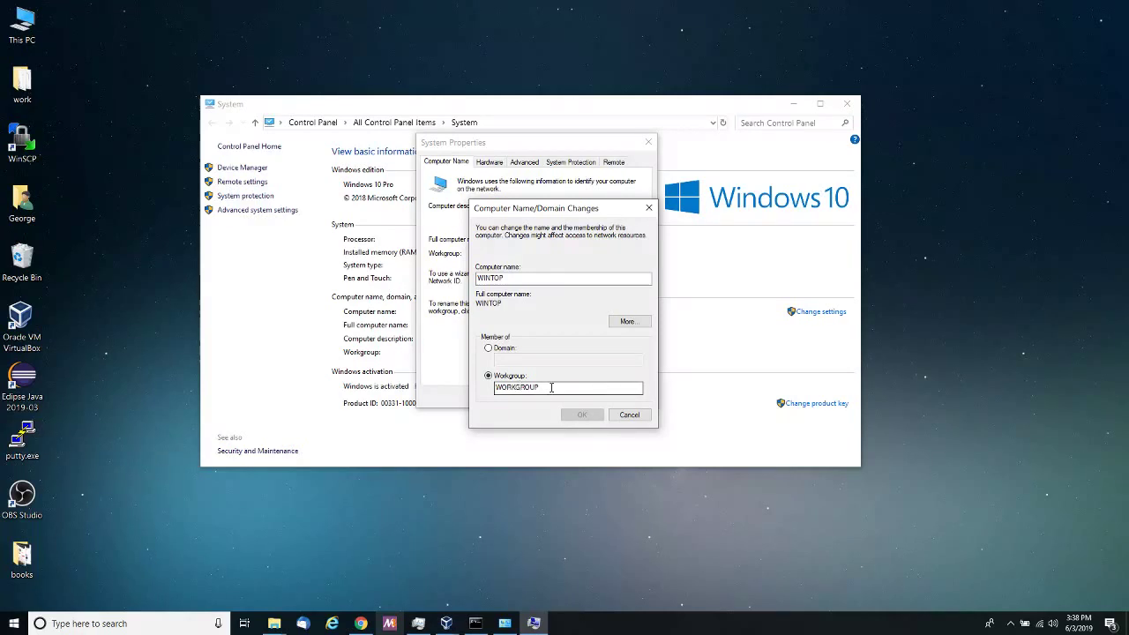
# - Type OFFICEGROUP as workgroup, then cancel, close System Properties and minimize System
pyautogui.moveTo(551, 388); pyautogui.dragTo(463, 392)
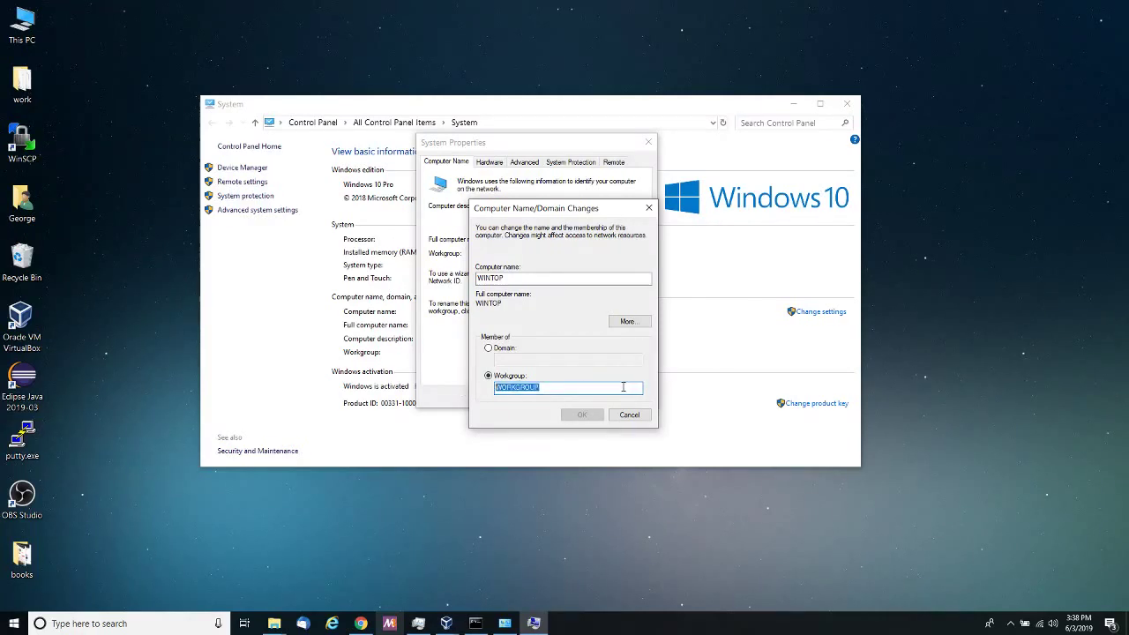
pyautogui.press('BackSpace')
pyautogui.write('OFF')
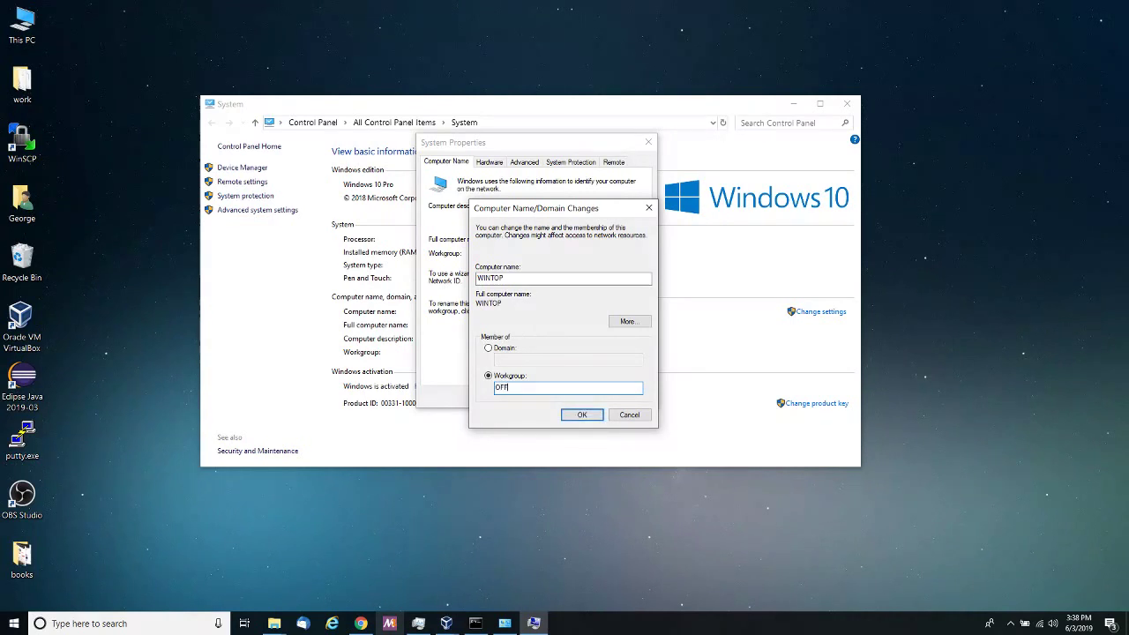
pyautogui.write('ICEGROUP')
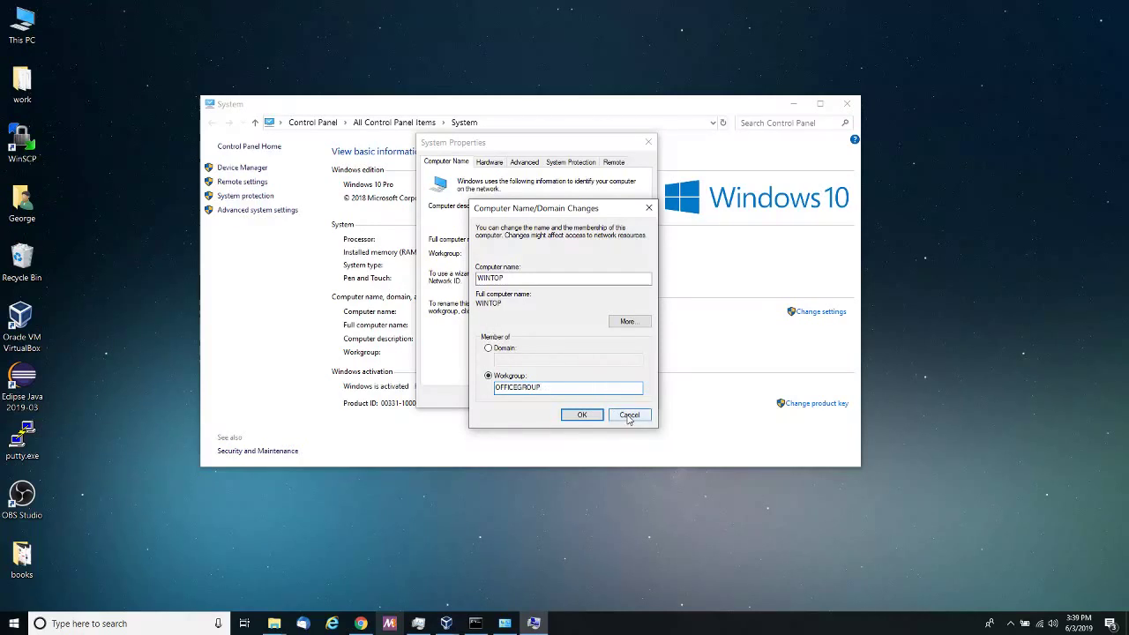
pyautogui.click(629, 415)
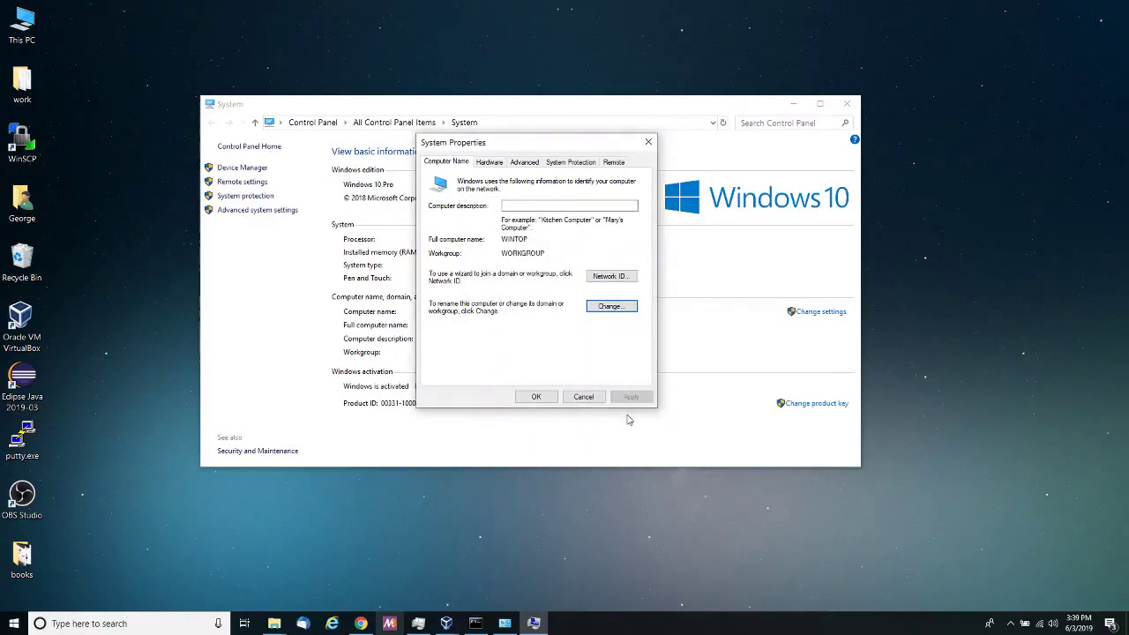
pyautogui.click(536, 397)
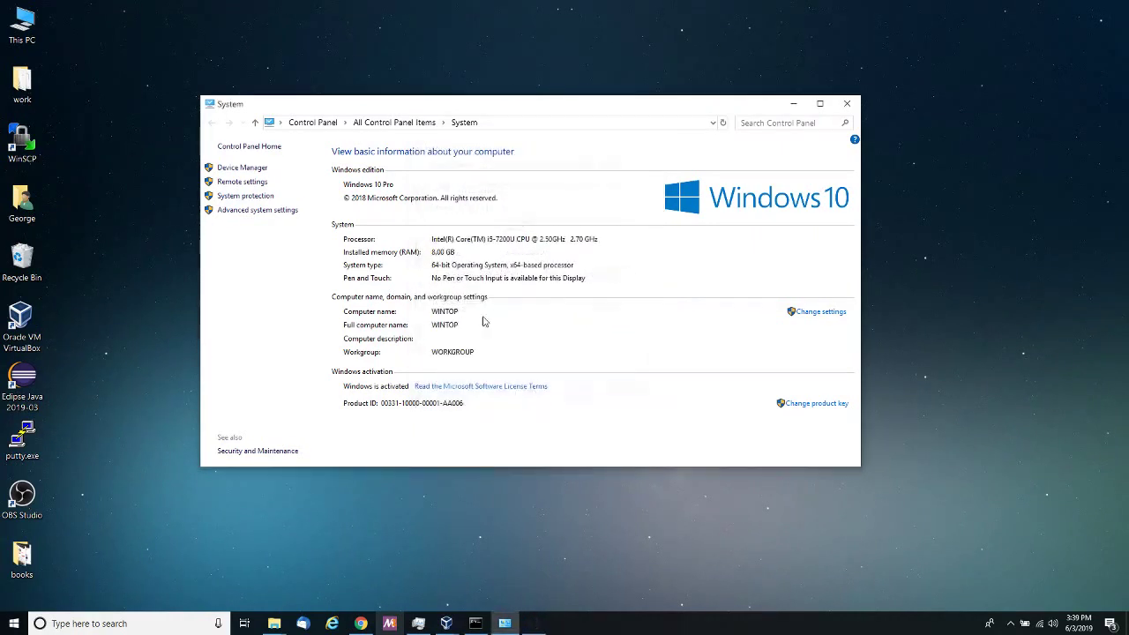
pyautogui.click(793, 104)
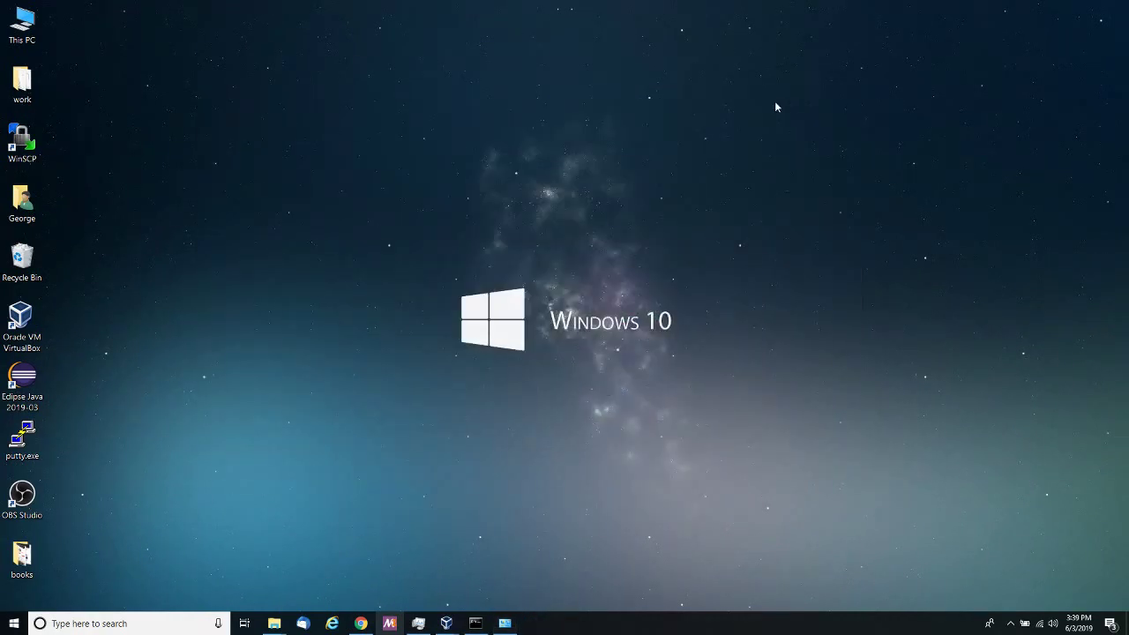
# - Switch to File Explorer and go to This PC > Local Disk (C:)
pyautogui.click(276, 624)
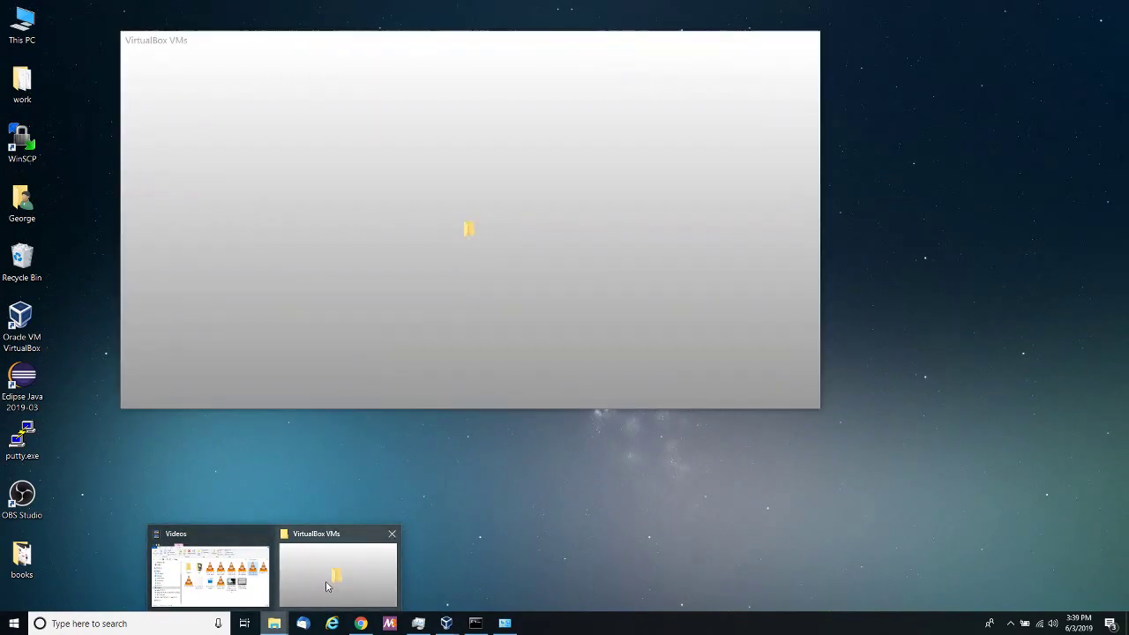
pyautogui.click(331, 575)
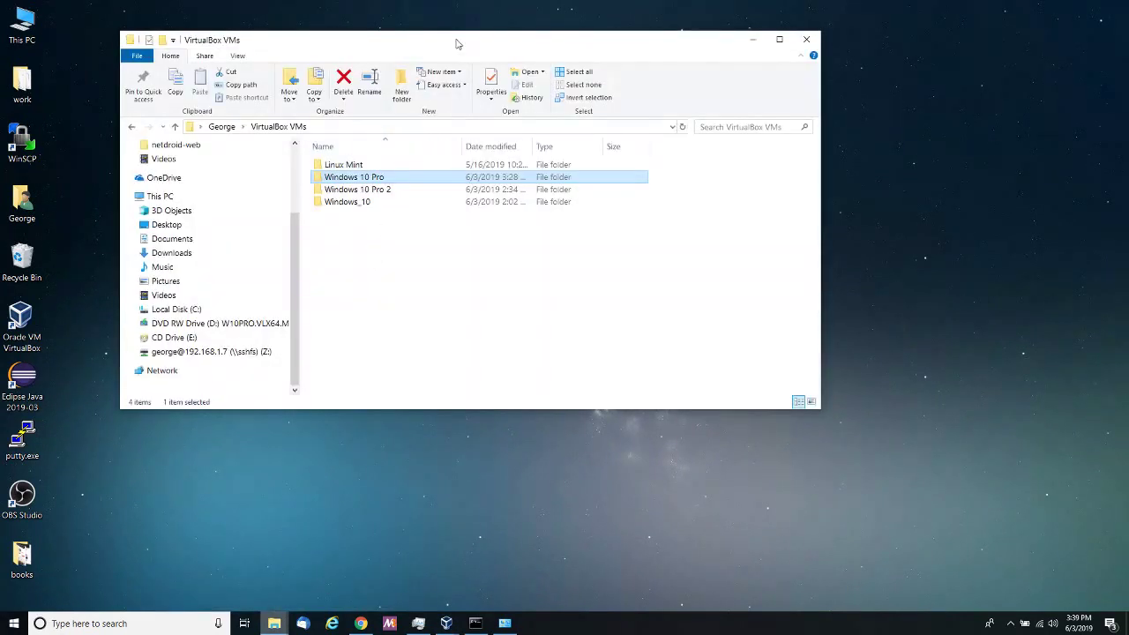
pyautogui.moveTo(457, 42); pyautogui.dragTo(516, 114)
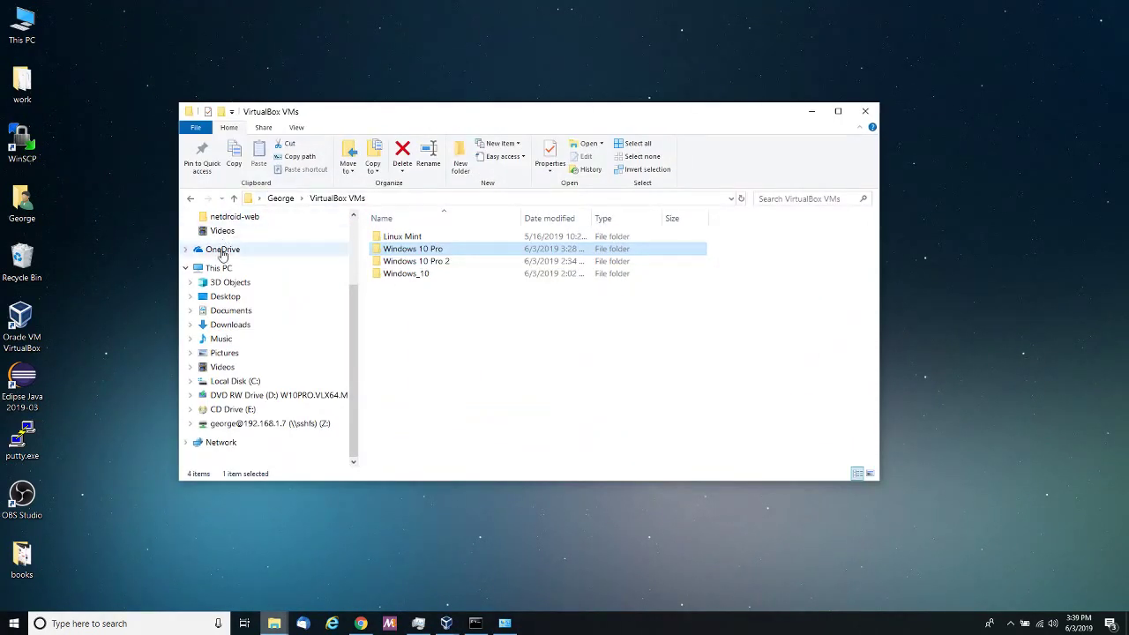
pyautogui.scroll(1, 350, 320)
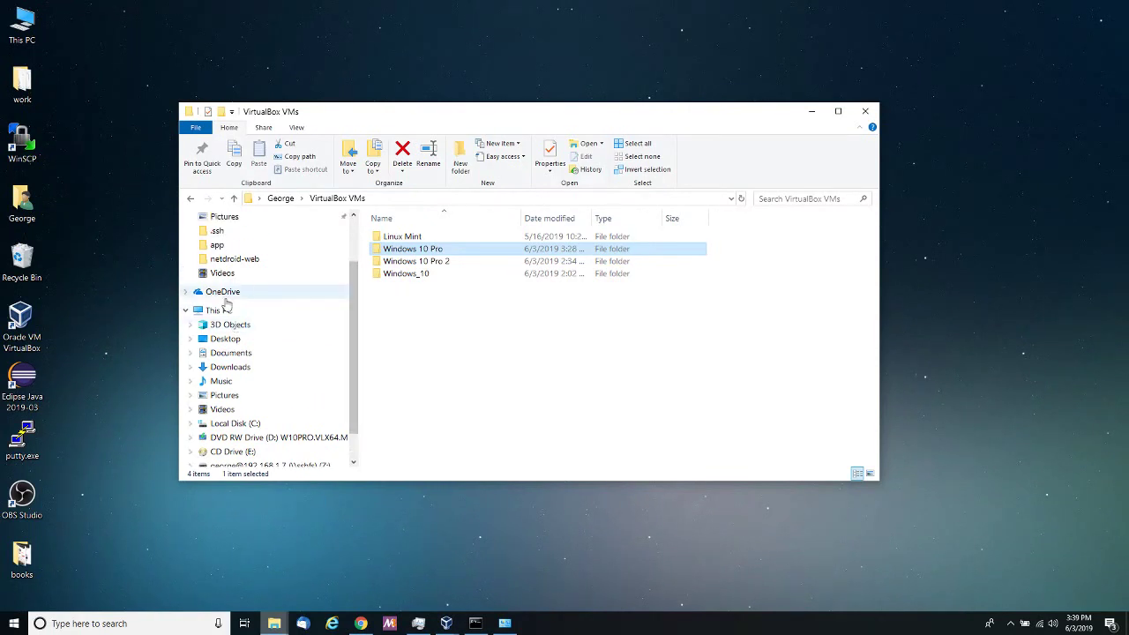
pyautogui.click(221, 309)
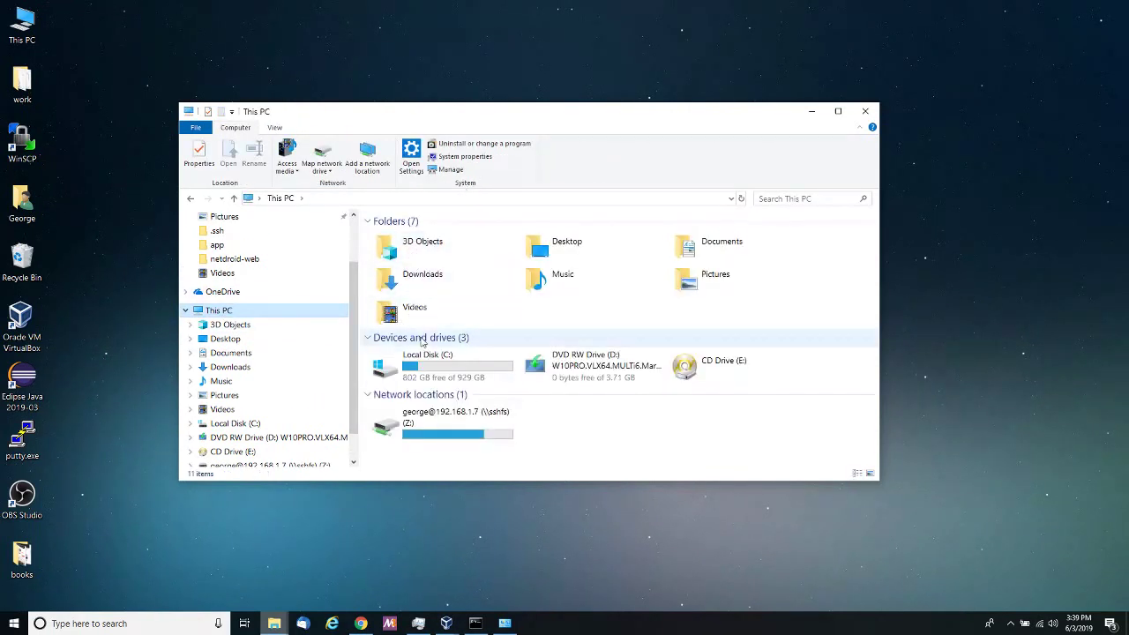
pyautogui.doubleClick(383, 375)
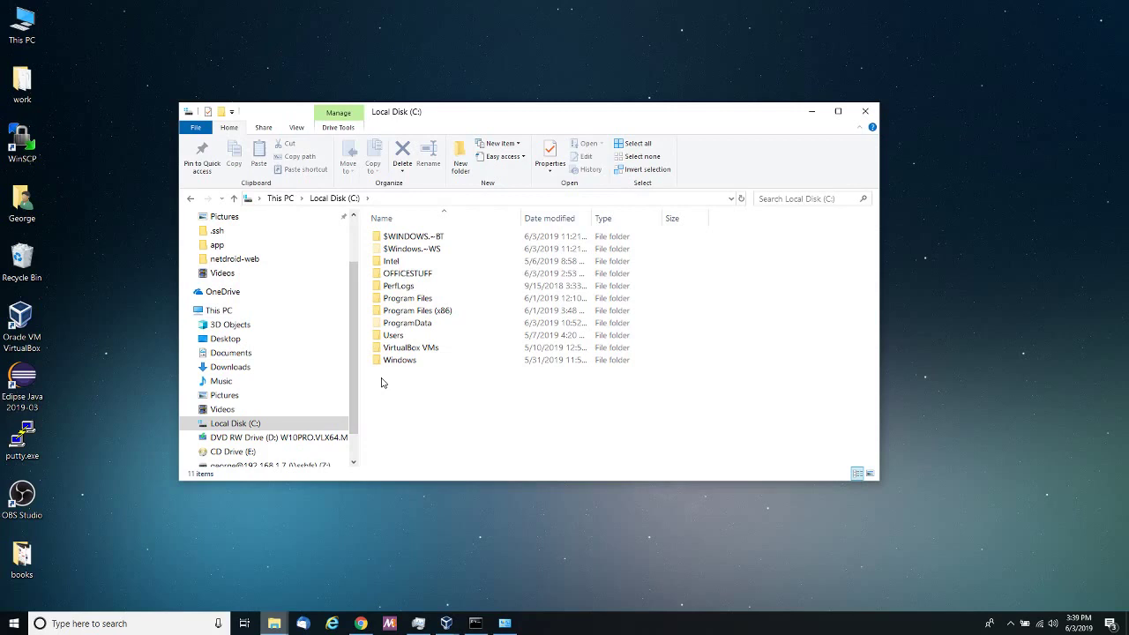
# - Select the OFFICESTUFF folder and delete it
pyautogui.rightClick(380, 388)
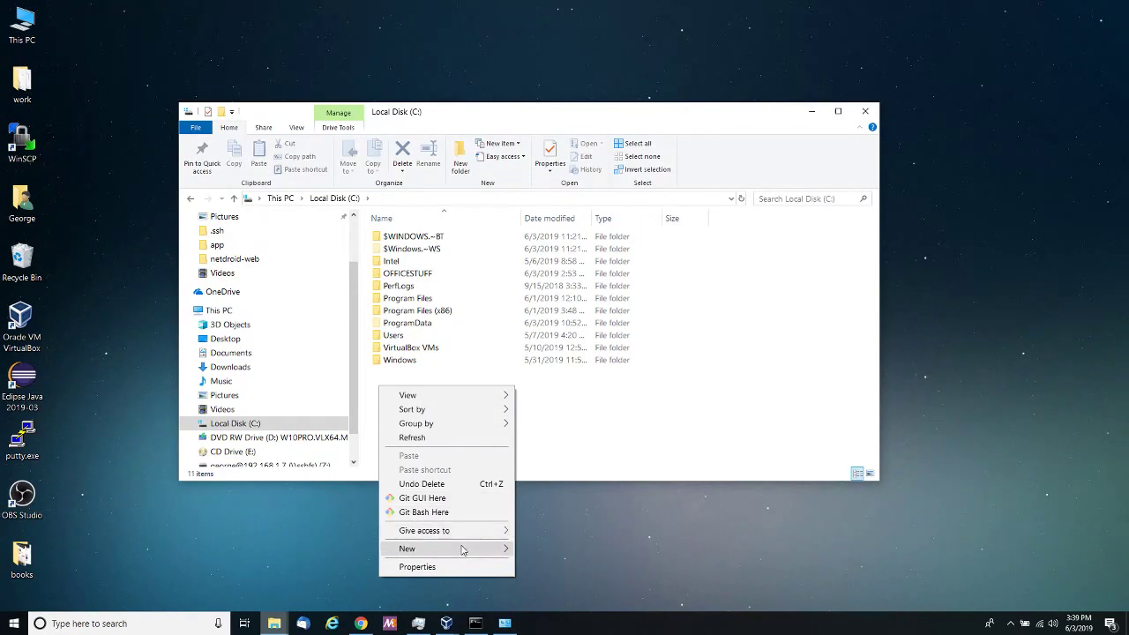
pyautogui.moveTo(463, 549)
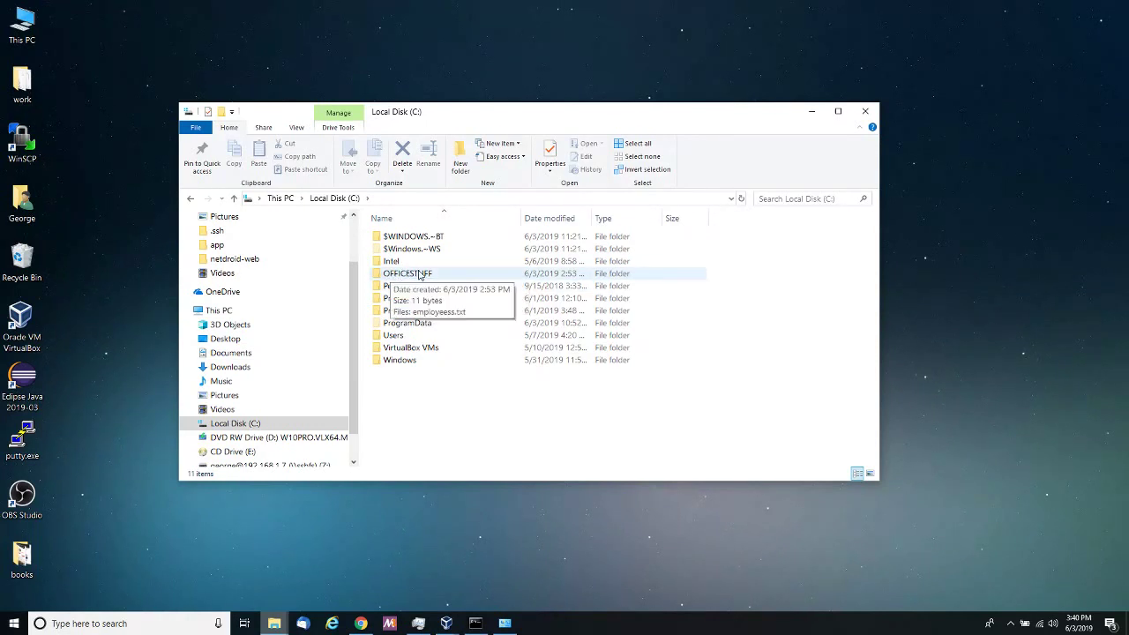
pyautogui.click(420, 276)
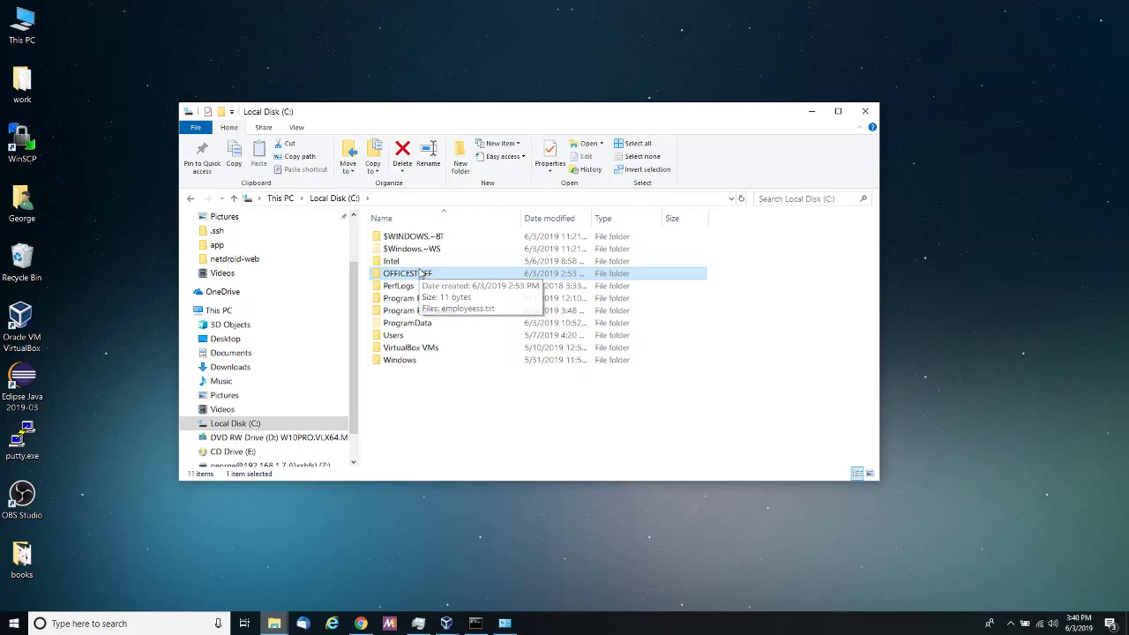
pyautogui.press('Delete')
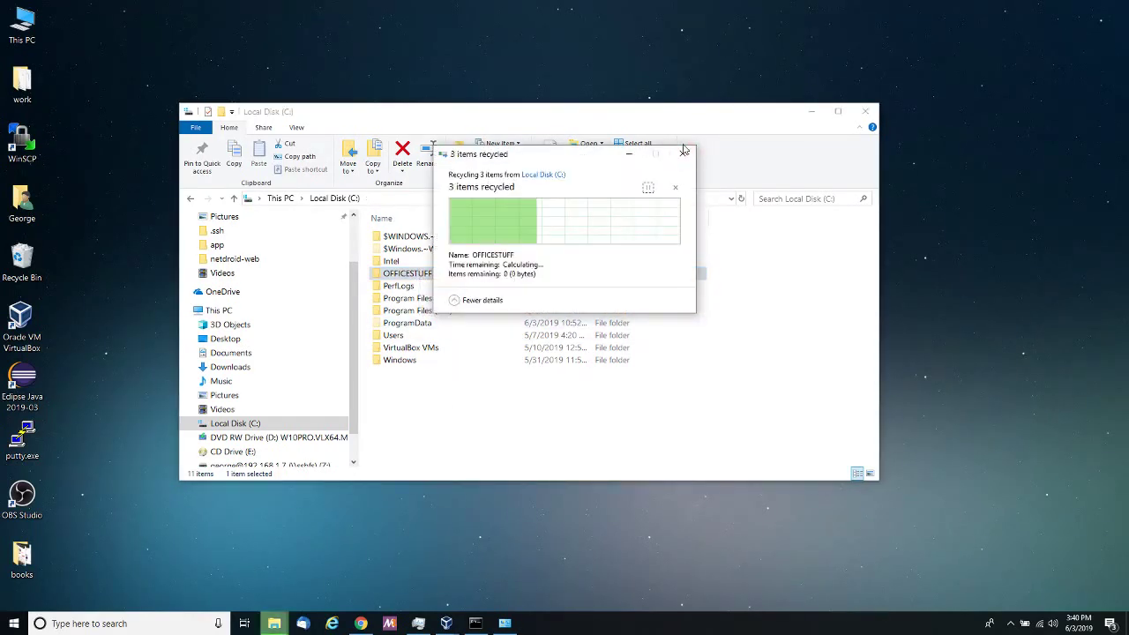
# - Create a new folder on Local Disk (C:) named OFFICESHARE
pyautogui.rightClick(388, 391)
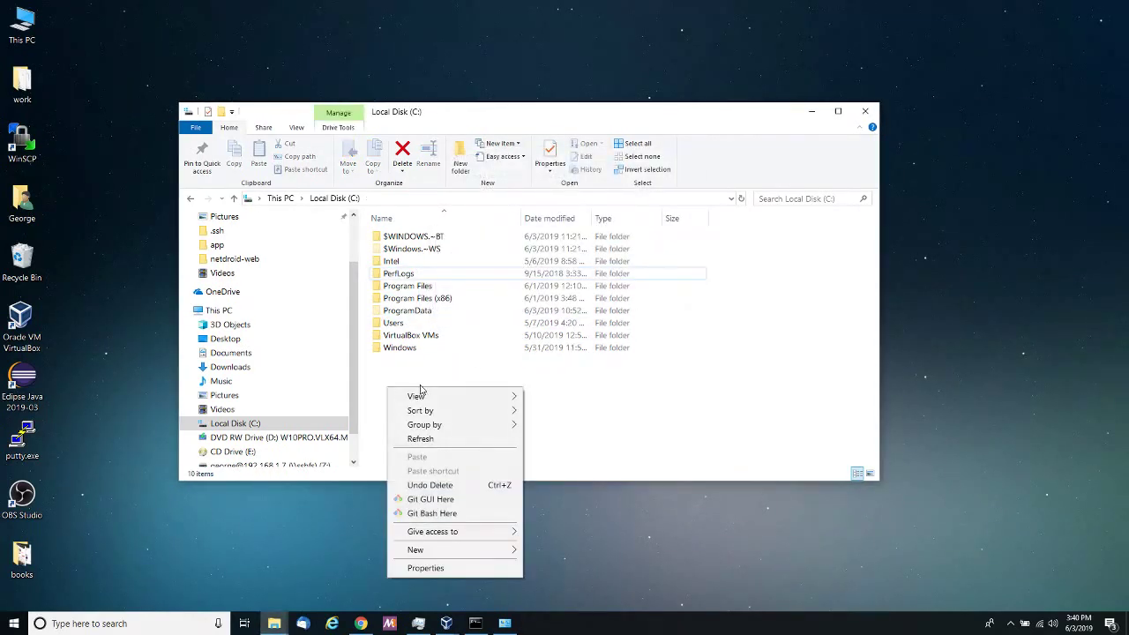
pyautogui.moveTo(498, 554)
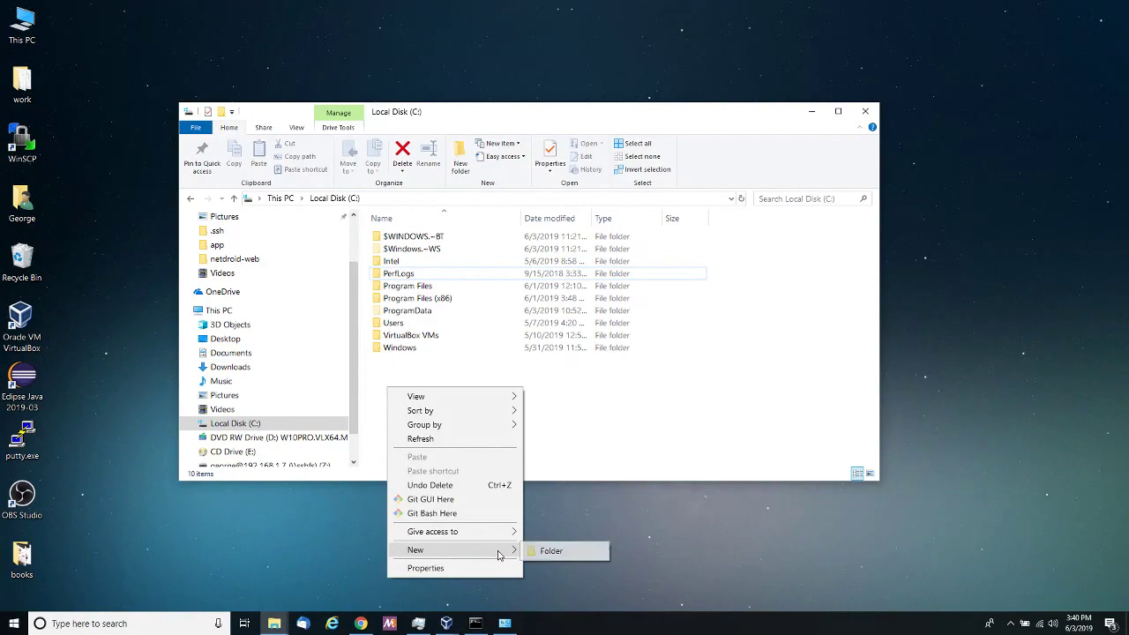
pyautogui.click(550, 551)
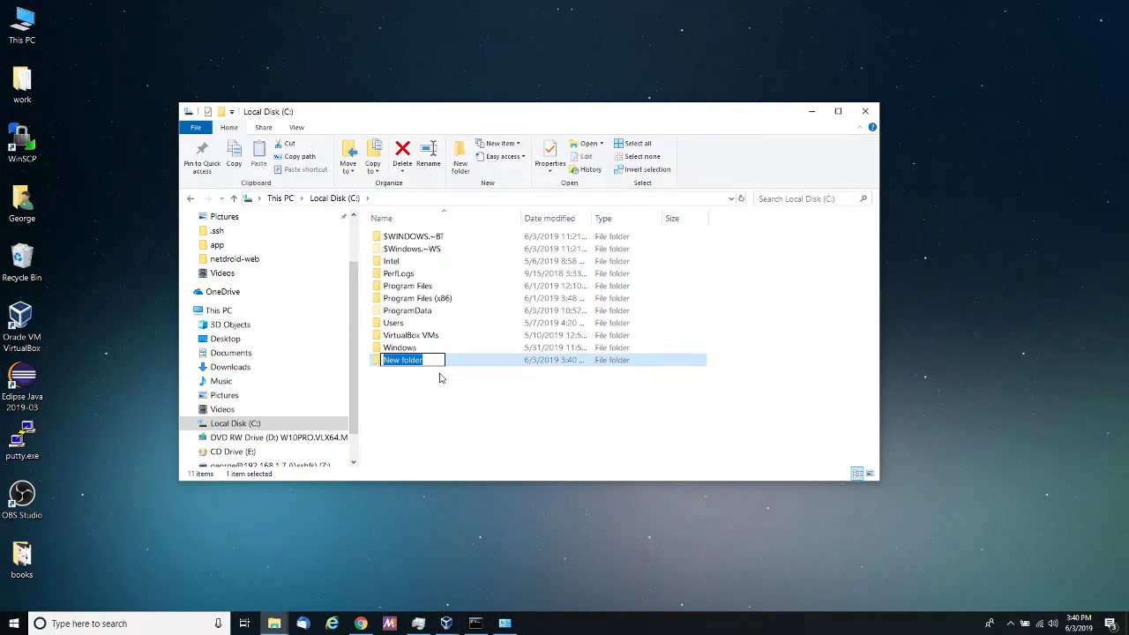
pyautogui.write('SHARE')
pyautogui.press('BackSpace')
pyautogui.press('BackSpace')
pyautogui.press('BackSpace')
pyautogui.press('BackSpace')
pyautogui.press('BackSpace')
pyautogui.write('OFF')
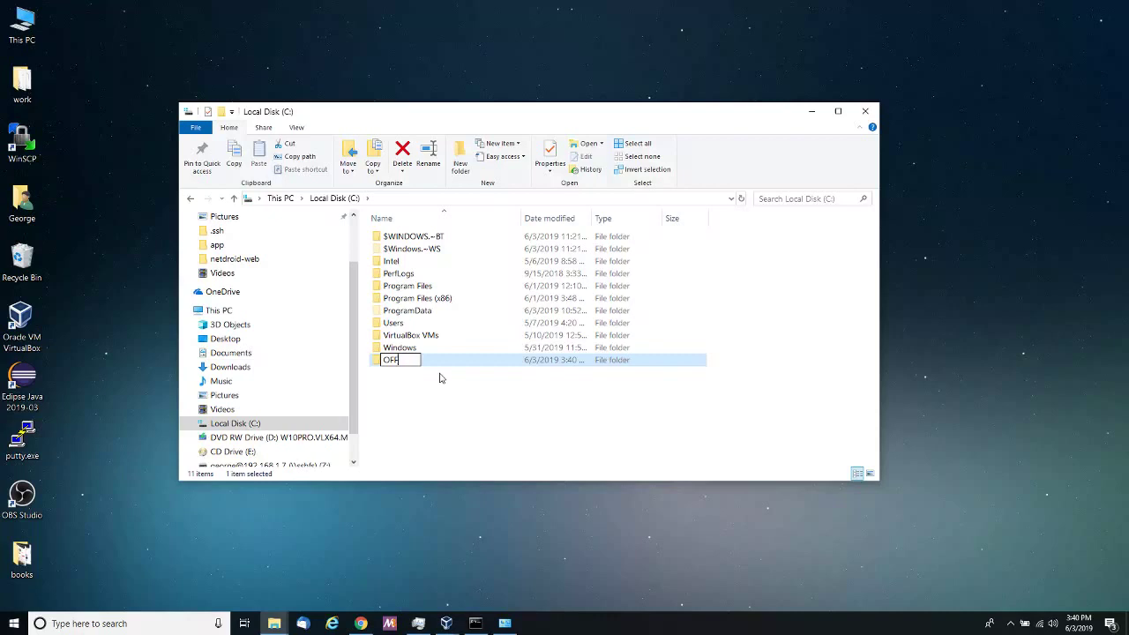
pyautogui.write('ICESHARE')
pyautogui.press('Return')
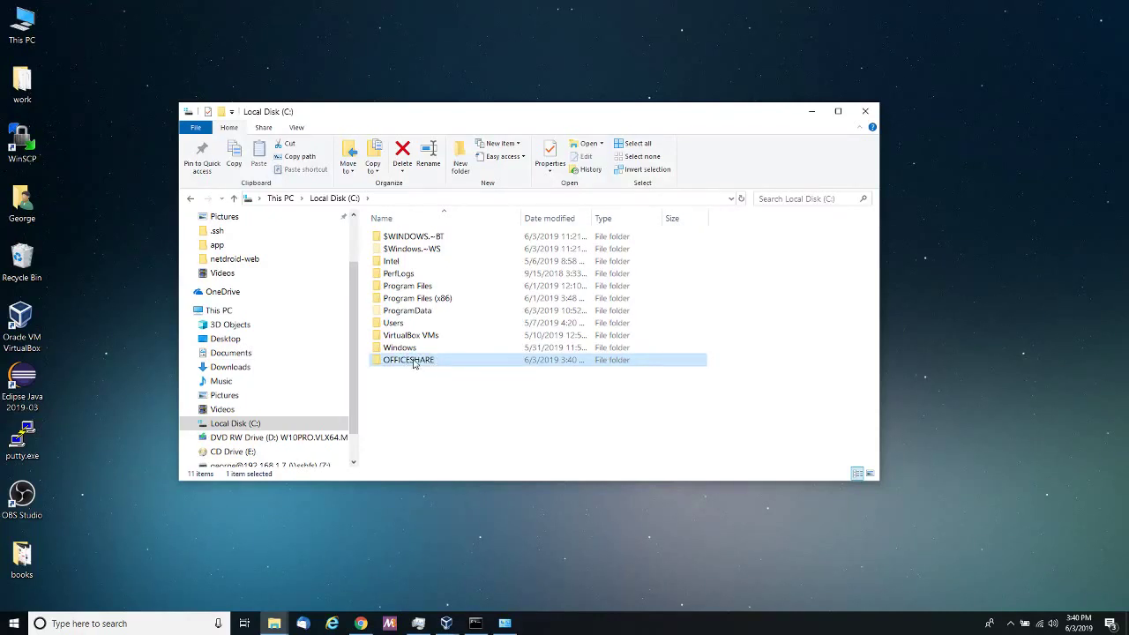
# - Open OFFICESHARE and create a new Text Document, starting to name it helloworld
pyautogui.doubleClick(413, 363)
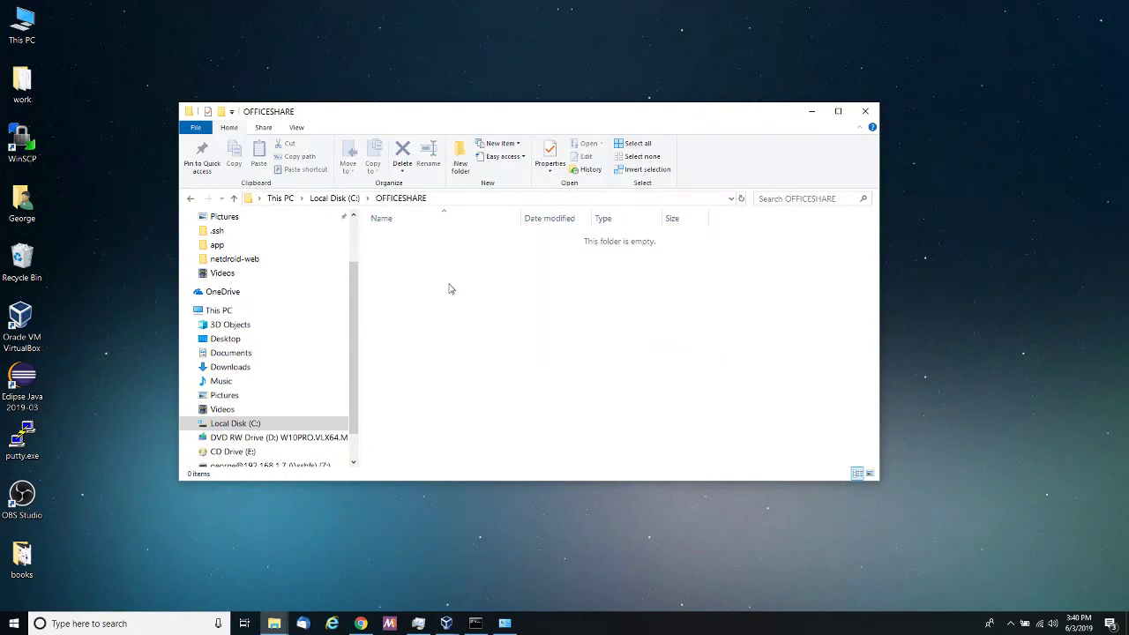
pyautogui.rightClick(392, 267)
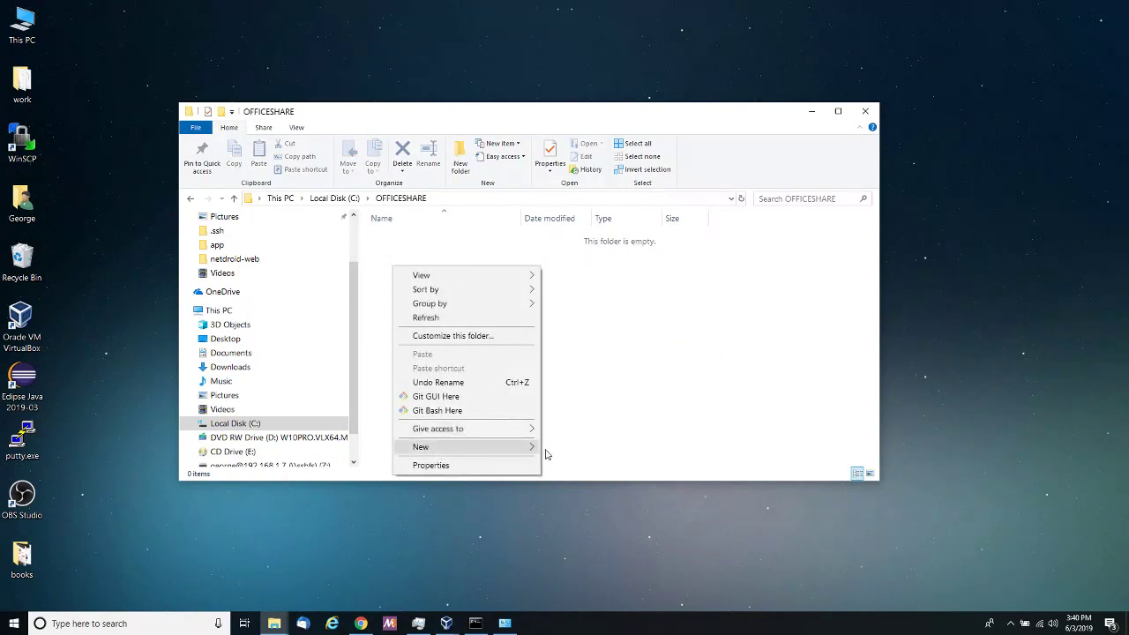
pyautogui.moveTo(545, 450)
pyautogui.click(581, 538)
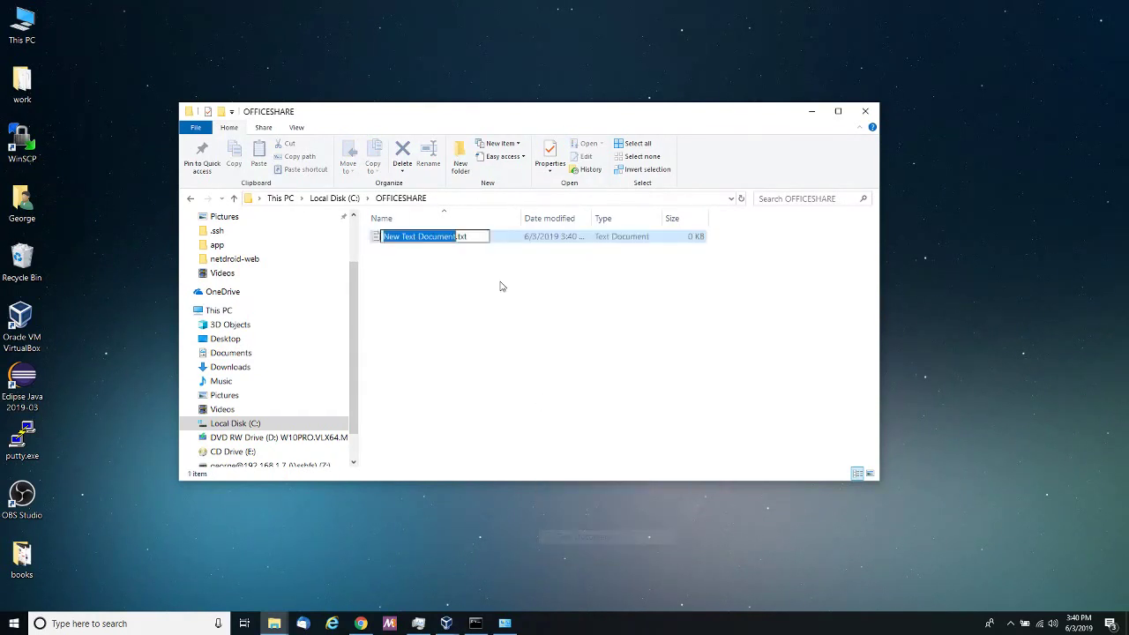
pyautogui.write('hel')
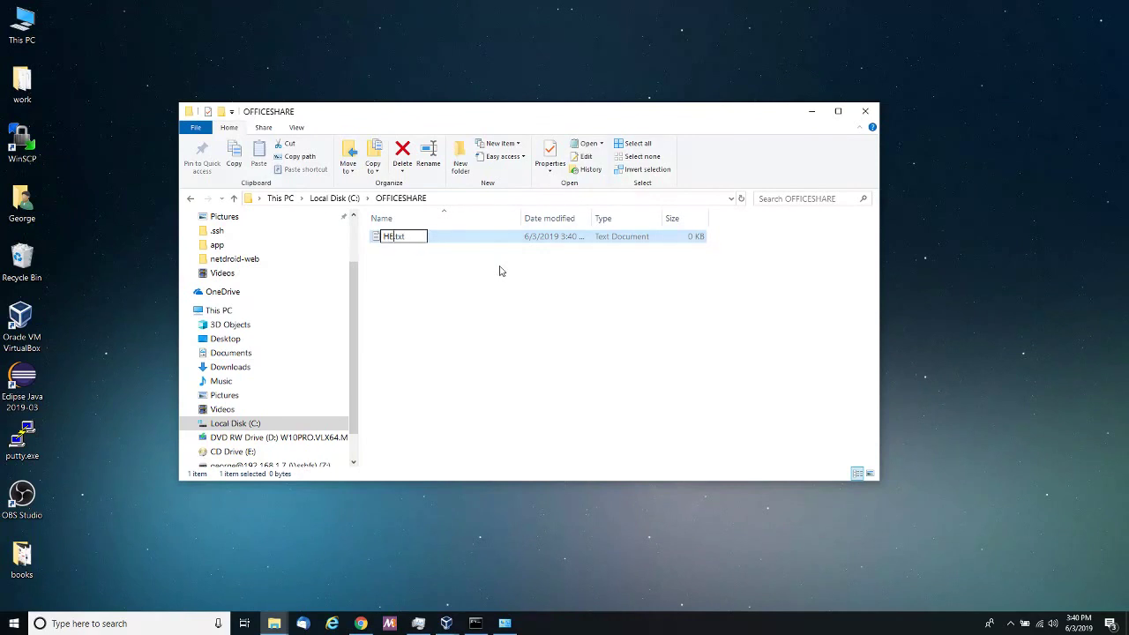
pyautogui.press('BackSpace')
pyautogui.press('BackSpace')
# - Name the file helloworld.txt, save its 'hello world' text and close Notepad
pyautogui.write('elloworld')
pyautogui.press('Return')
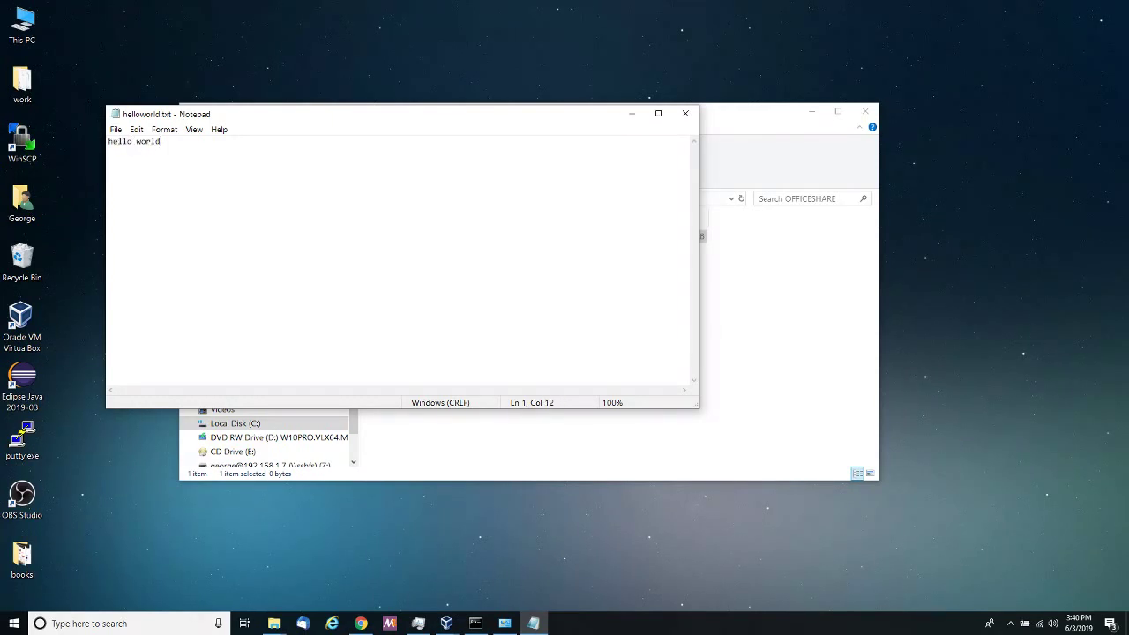
pyautogui.hotkey('ctrl', 's')
pyautogui.click(685, 113)
# - Open OFFICESHARE's Properties and click Share... on its Sharing tab
pyautogui.click(361, 199)
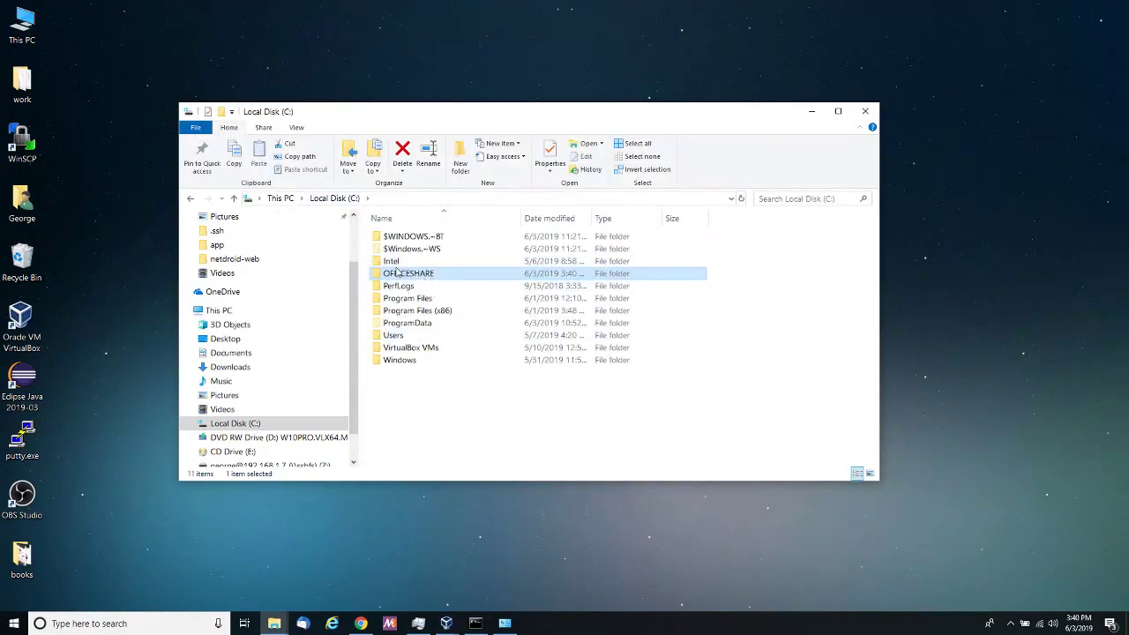
pyautogui.doubleClick(404, 275)
pyautogui.rightClick(404, 273)
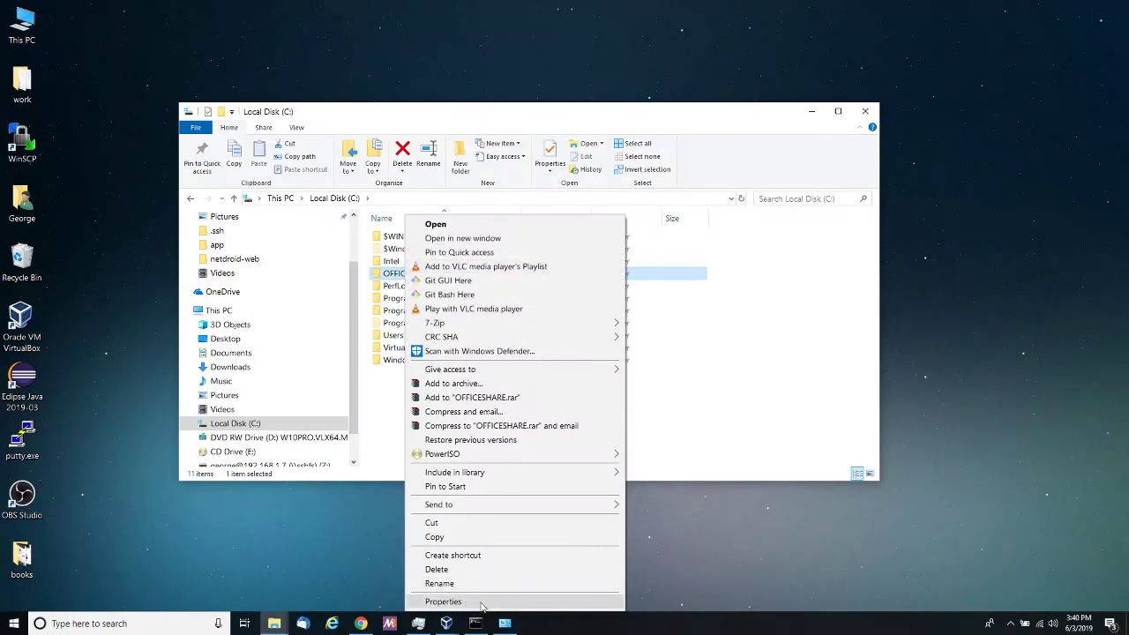
pyautogui.click(472, 602)
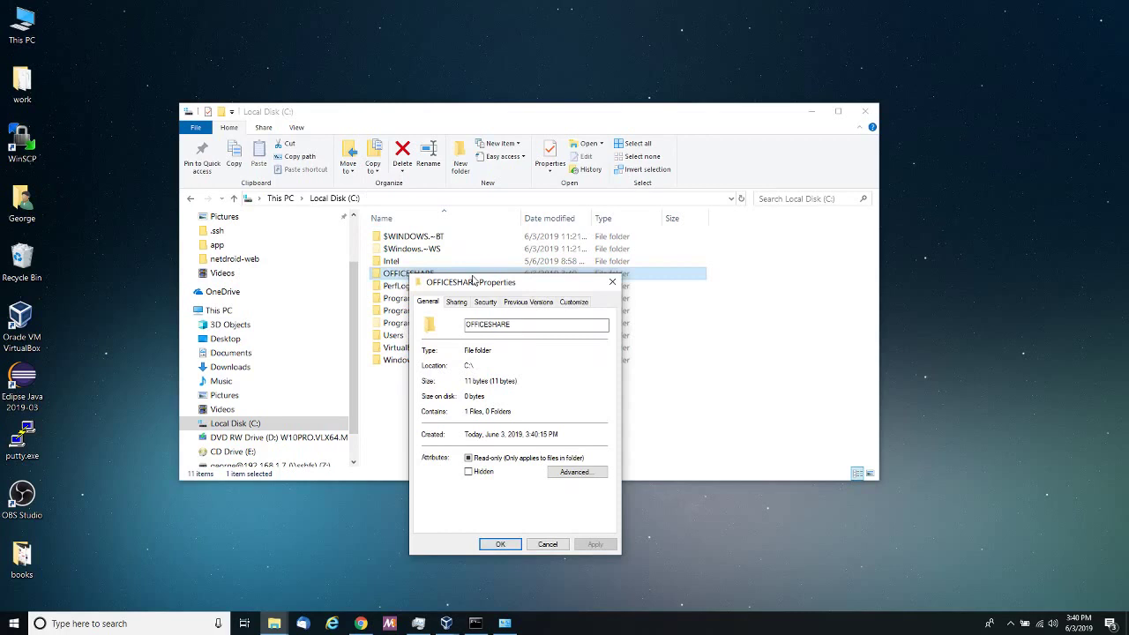
pyautogui.moveTo(476, 282); pyautogui.dragTo(485, 186)
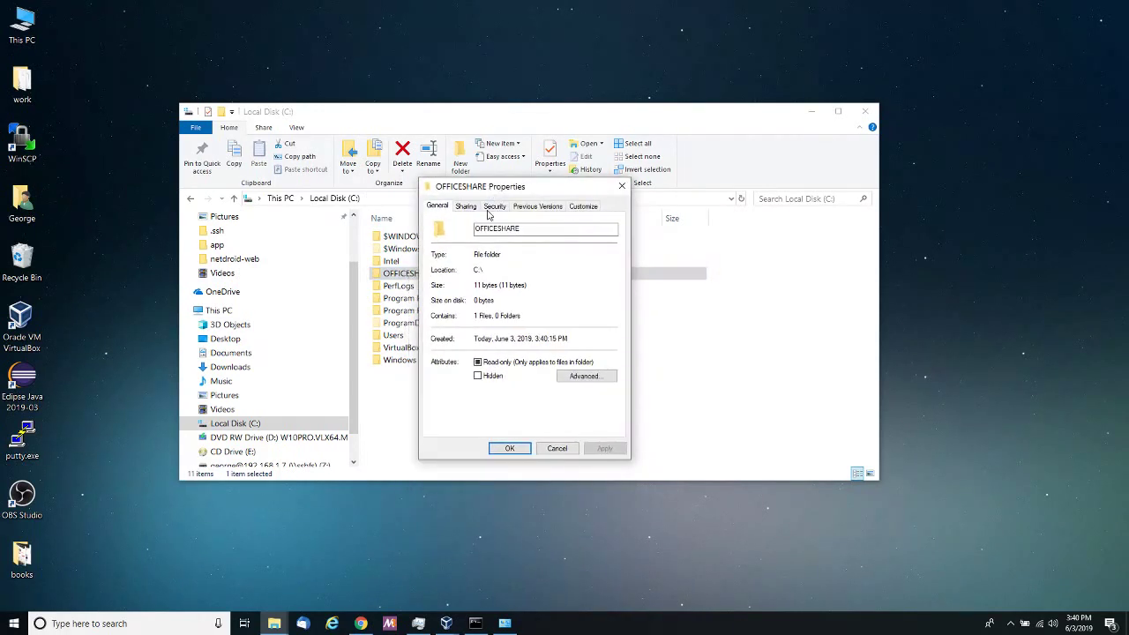
pyautogui.click(465, 208)
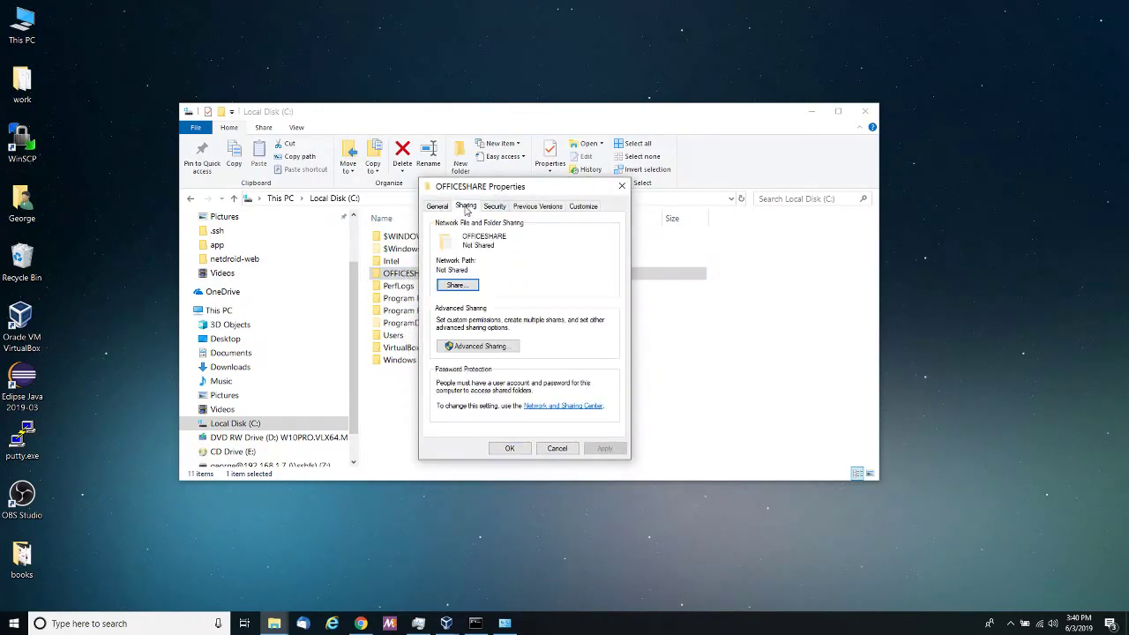
pyautogui.click(454, 286)
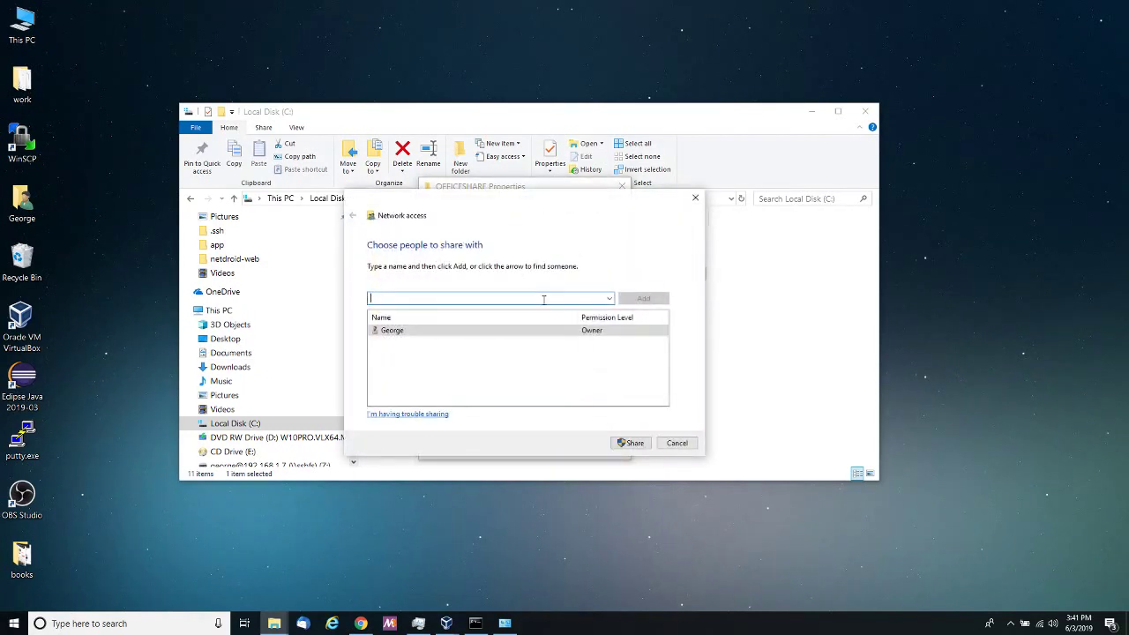
# - Pick Everyone from the people dropdown in the Network access wizard
pyautogui.click(608, 299)
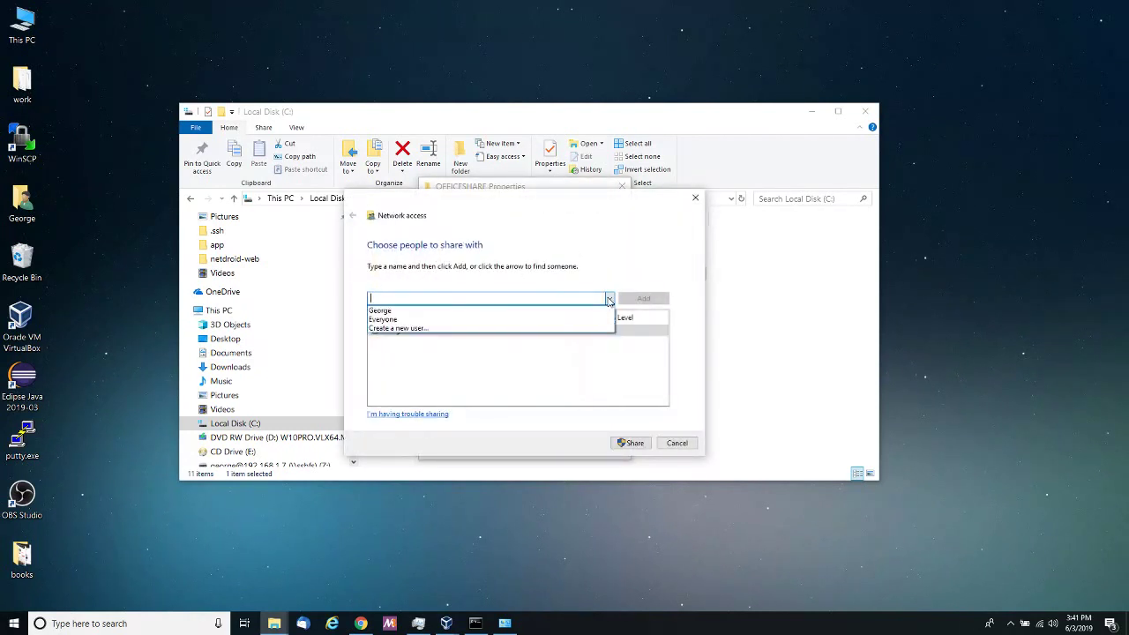
pyautogui.click(398, 321)
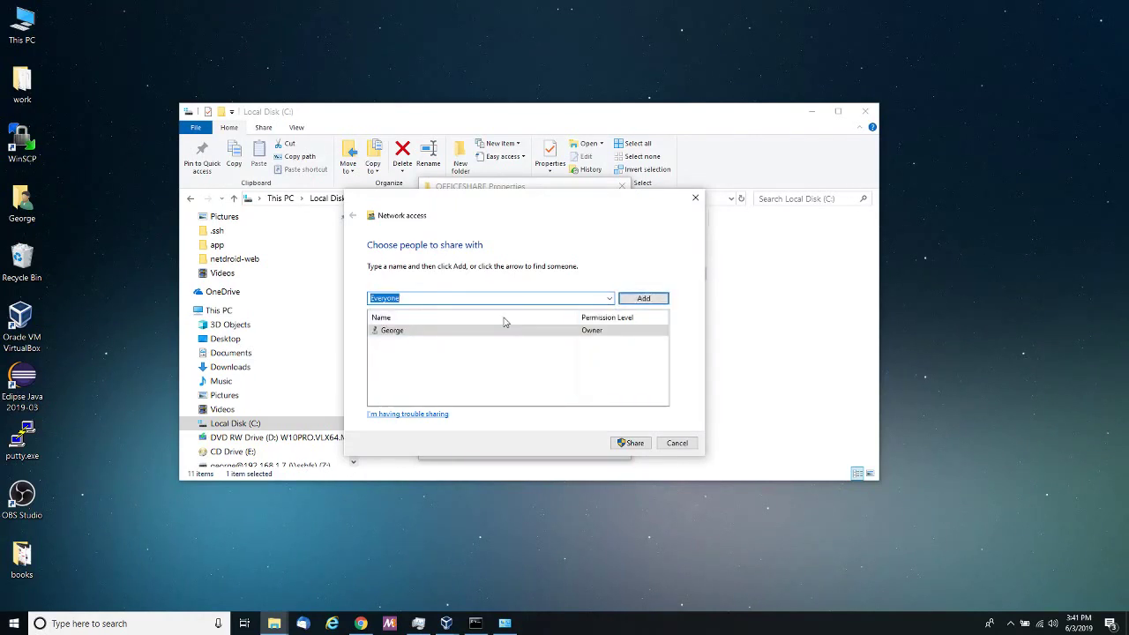
pyautogui.click(609, 299)
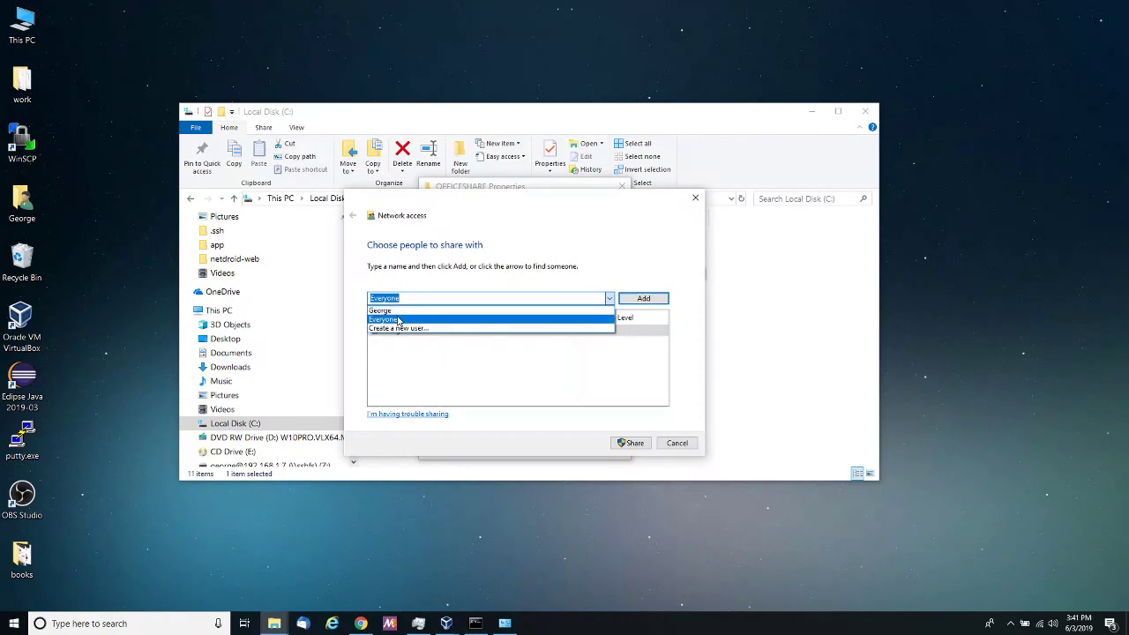
pyautogui.click(425, 374)
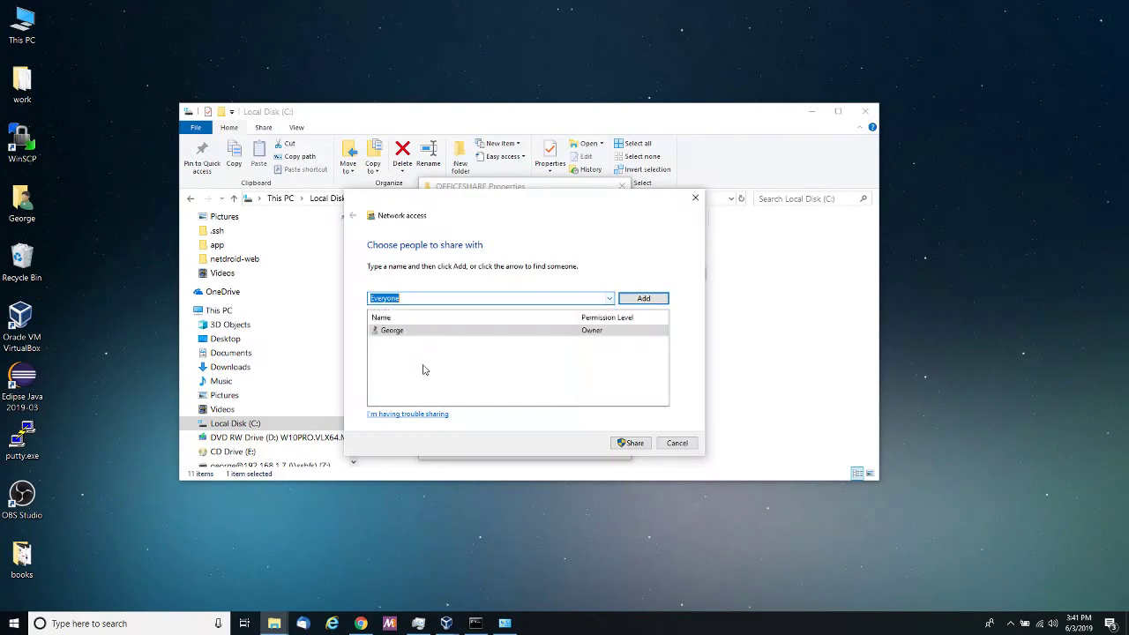
pyautogui.click(609, 298)
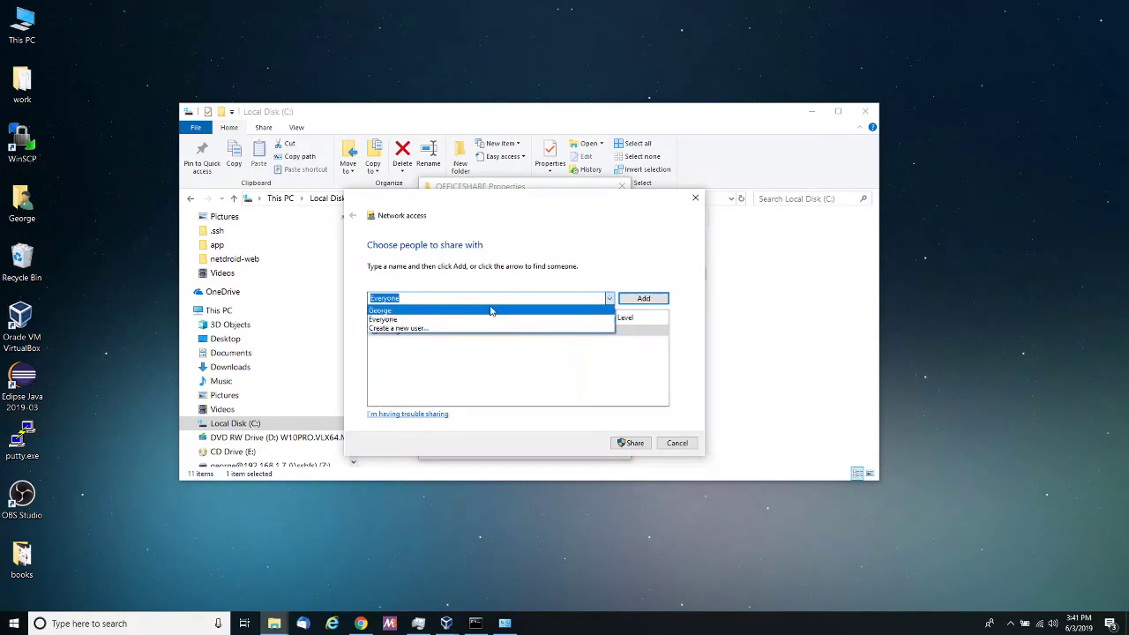
pyautogui.click(608, 298)
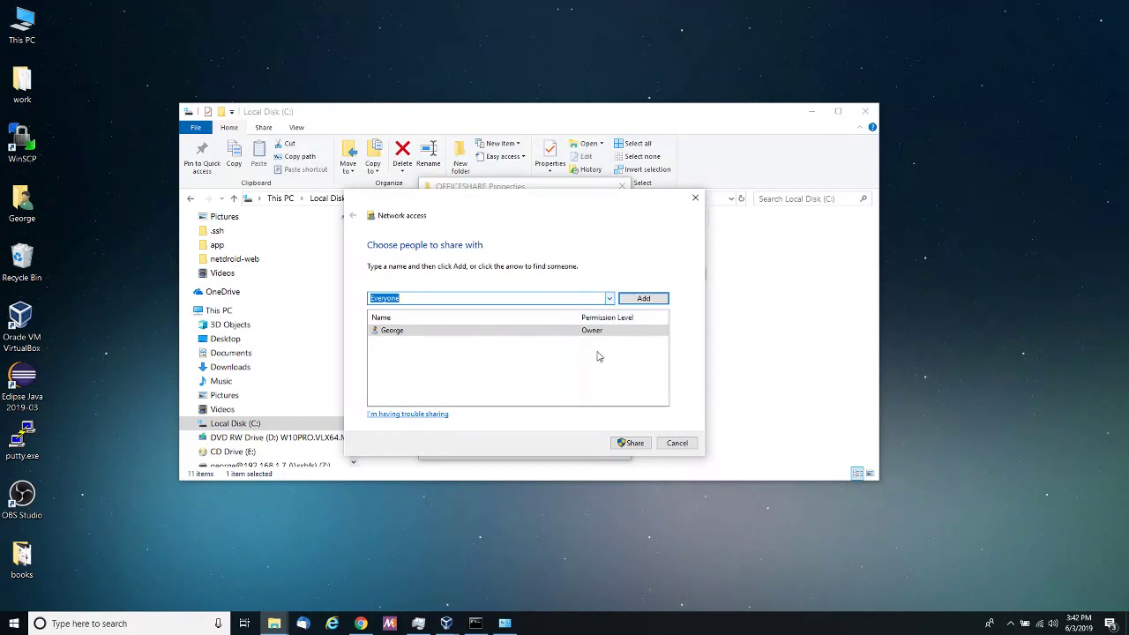
pyautogui.click(611, 300)
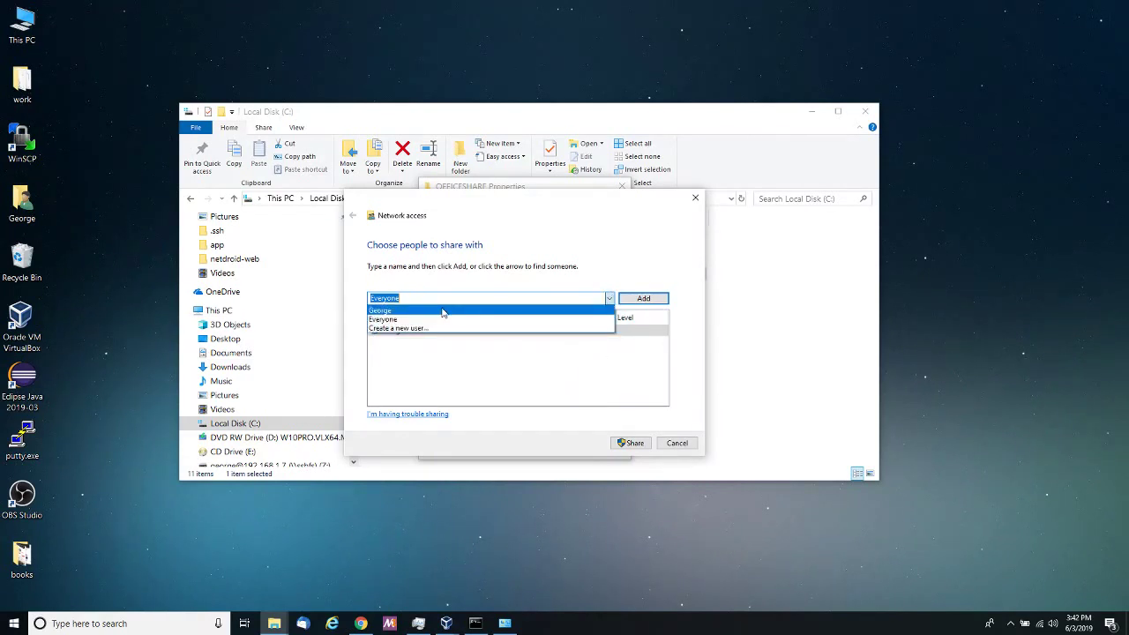
pyautogui.click(420, 316)
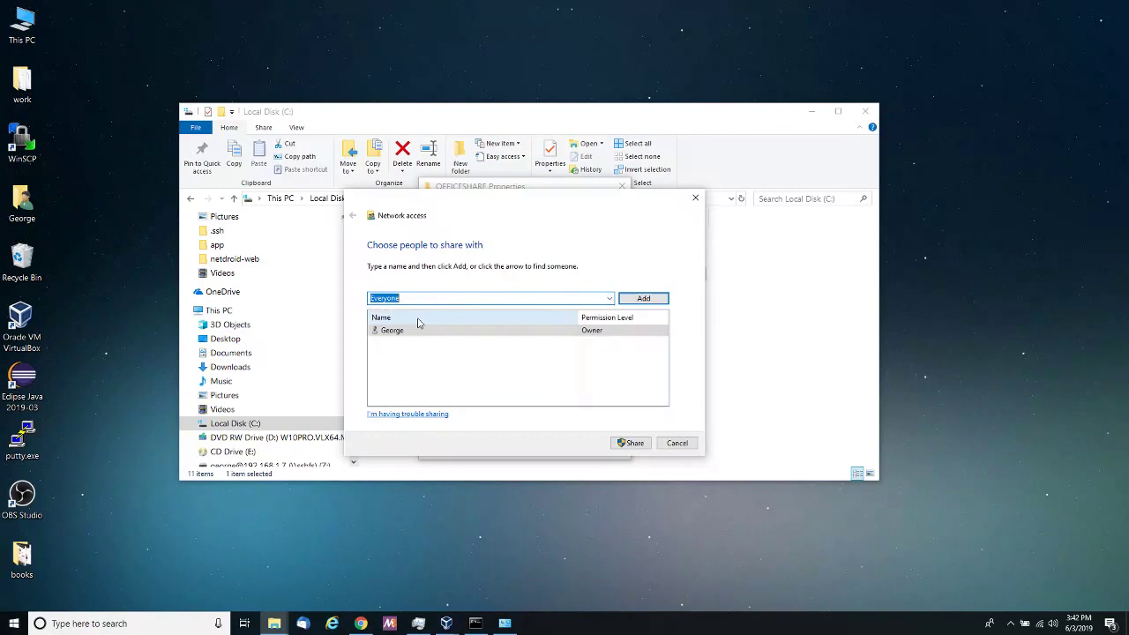
# - Share OFFICESHARE as \\Wintop\officeshare, close Properties and minimize Explorer
pyautogui.click(631, 442)
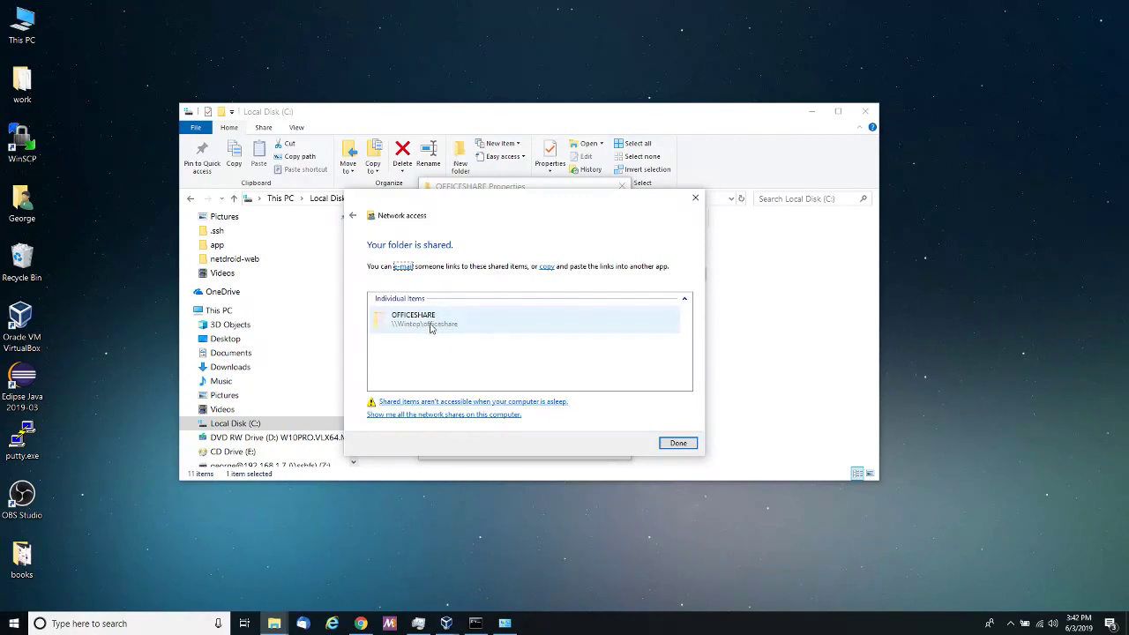
pyautogui.click(678, 443)
pyautogui.click(516, 447)
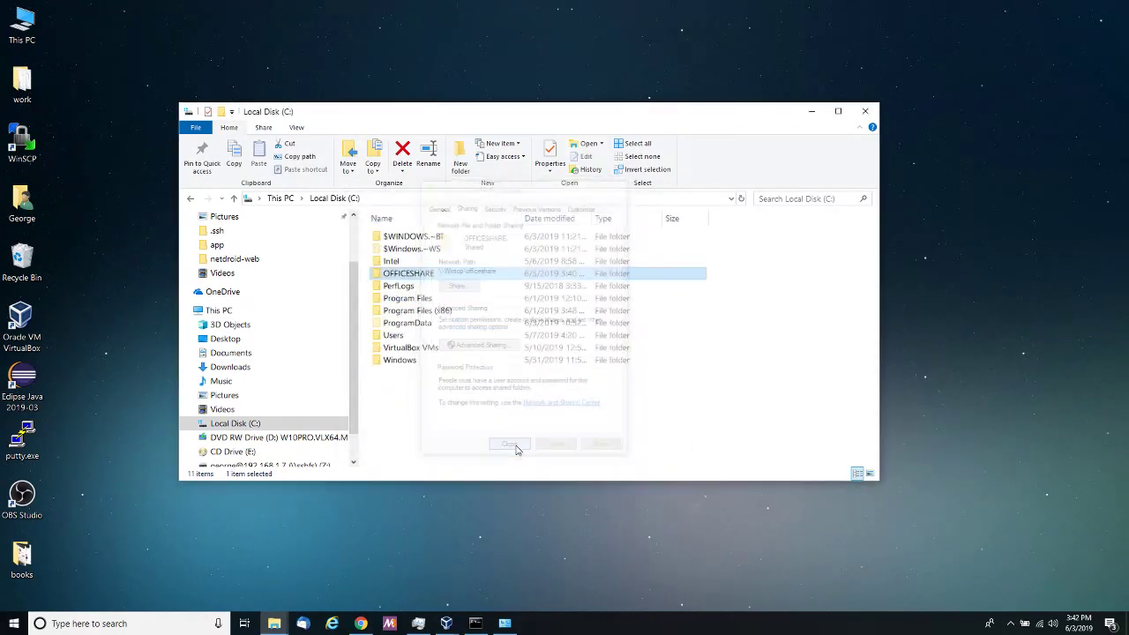
pyautogui.click(811, 113)
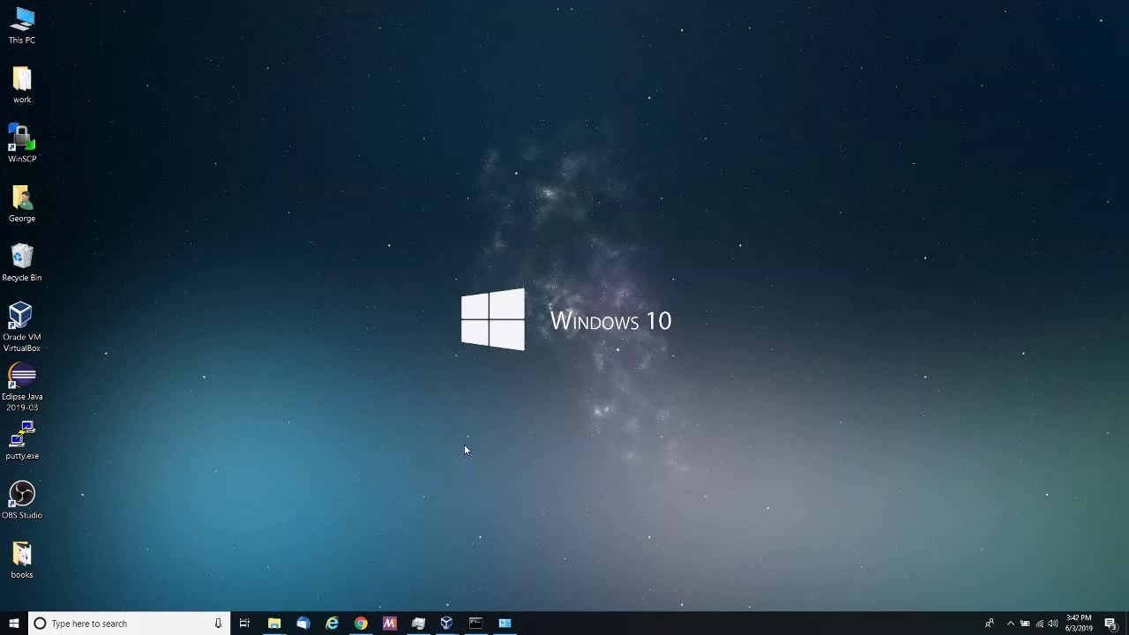
pyautogui.moveTo(446, 622)
pyautogui.click(504, 574)
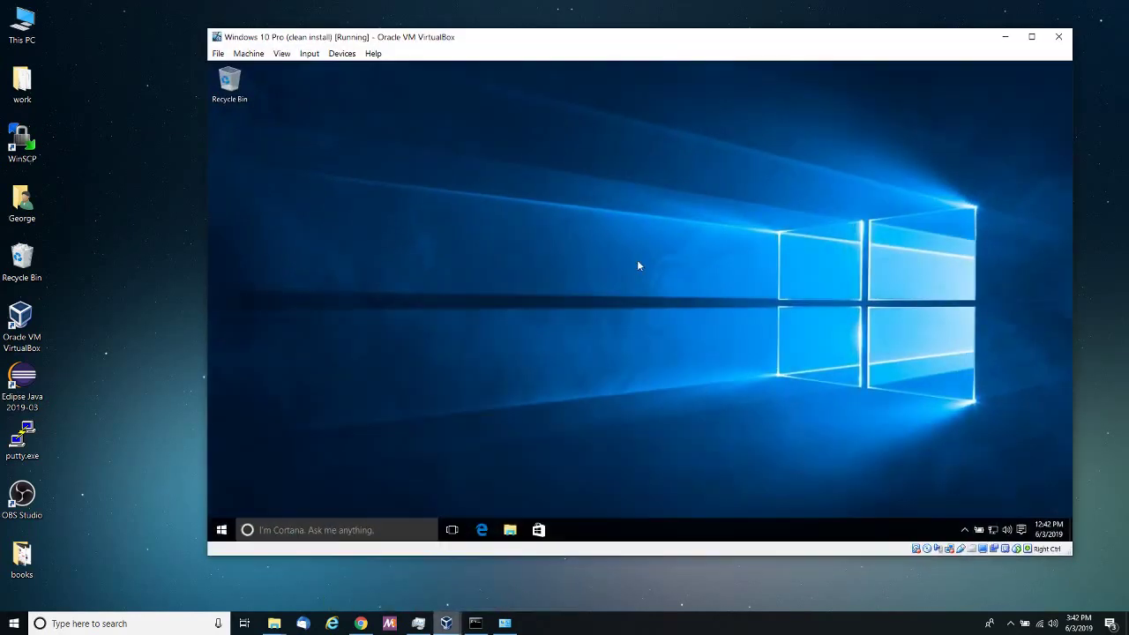
pyautogui.moveTo(669, 46); pyautogui.dragTo(667, 56)
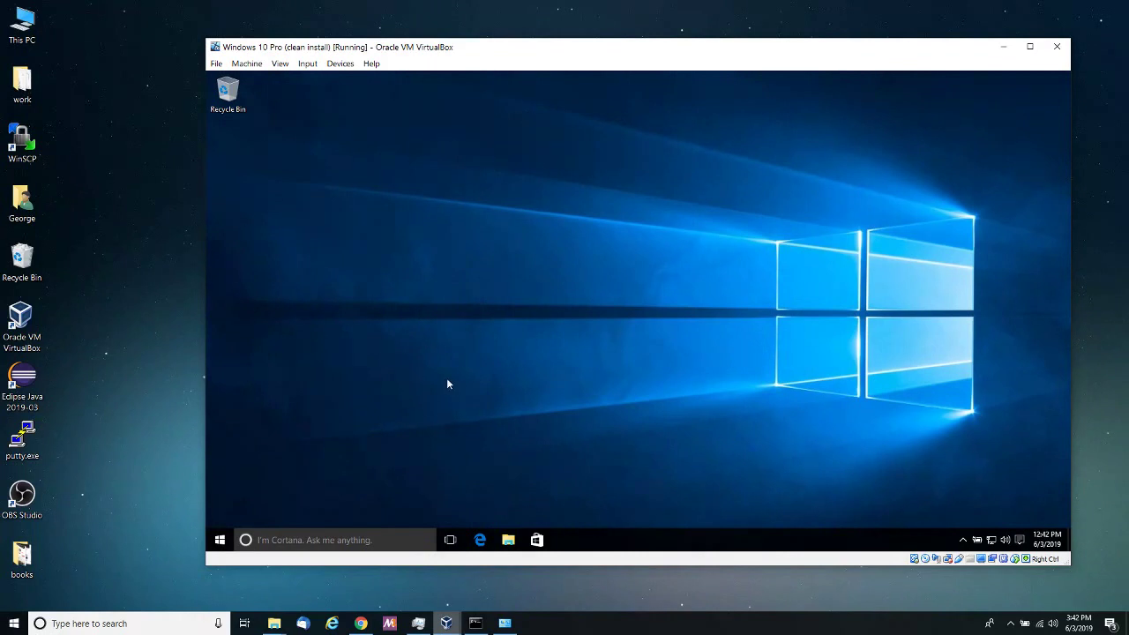
pyautogui.click(219, 540)
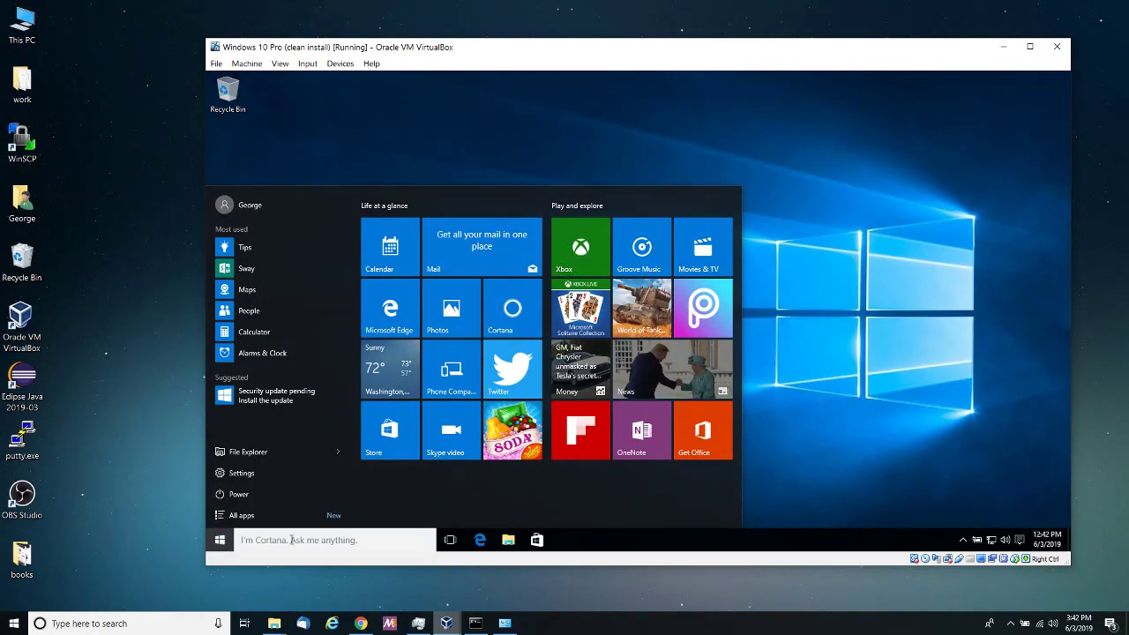
pyautogui.write('syste')
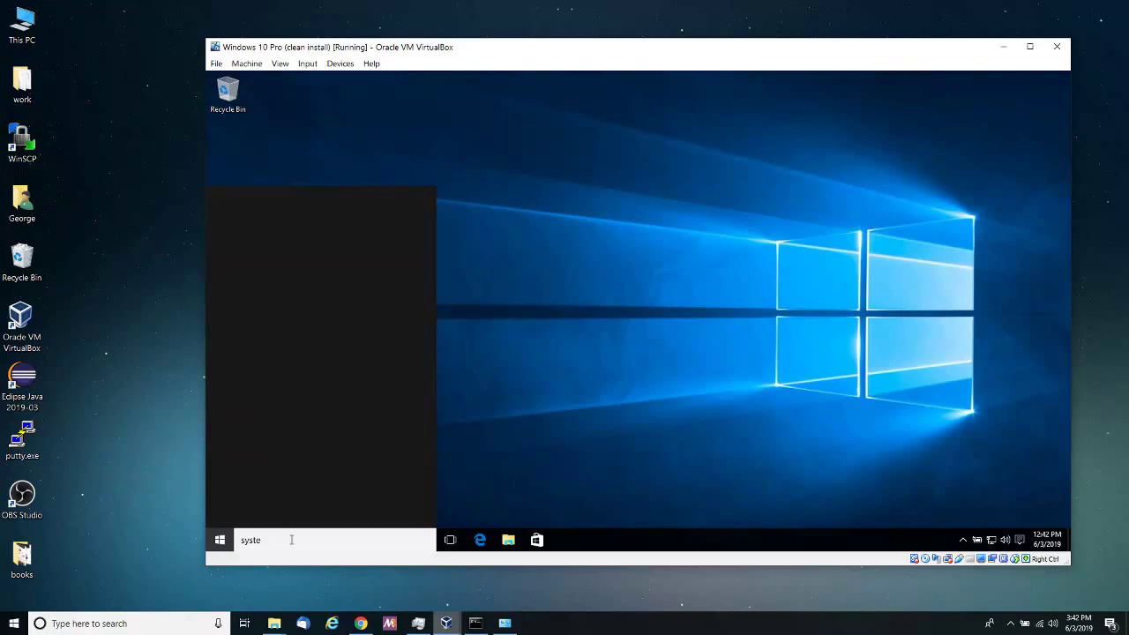
pyautogui.write('m')
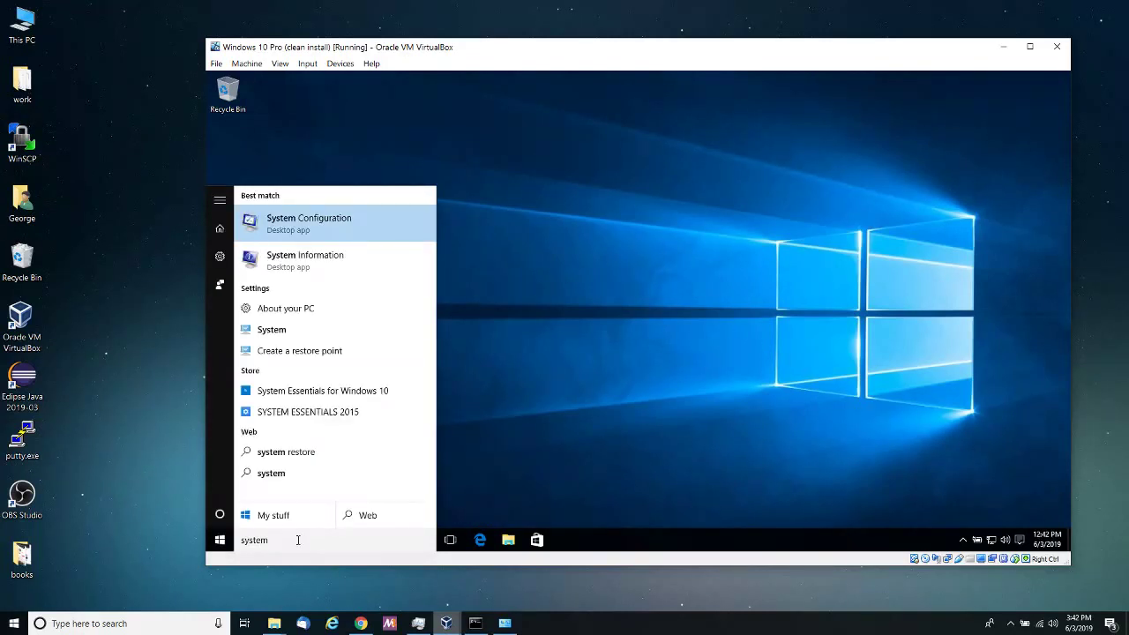
pyautogui.click(279, 330)
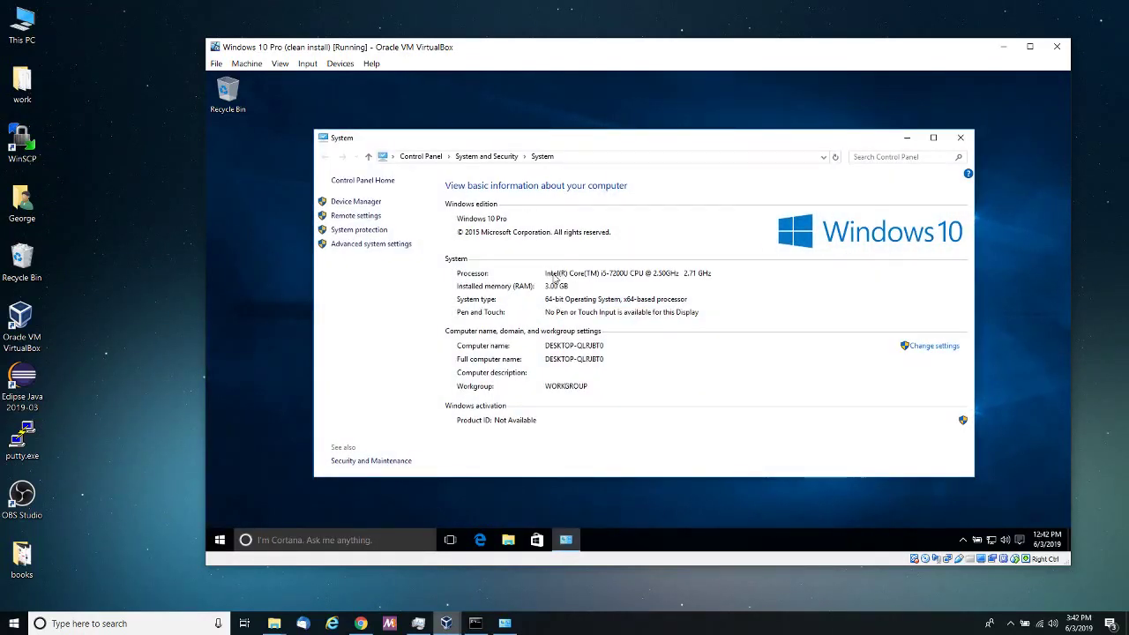
pyautogui.click(942, 351)
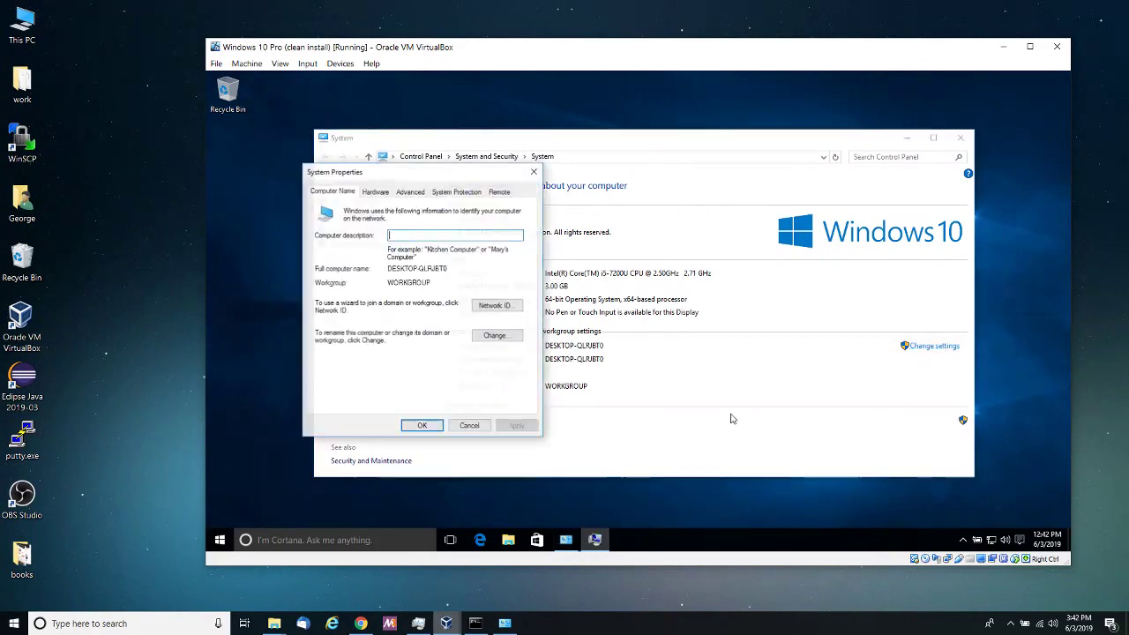
pyautogui.click(492, 335)
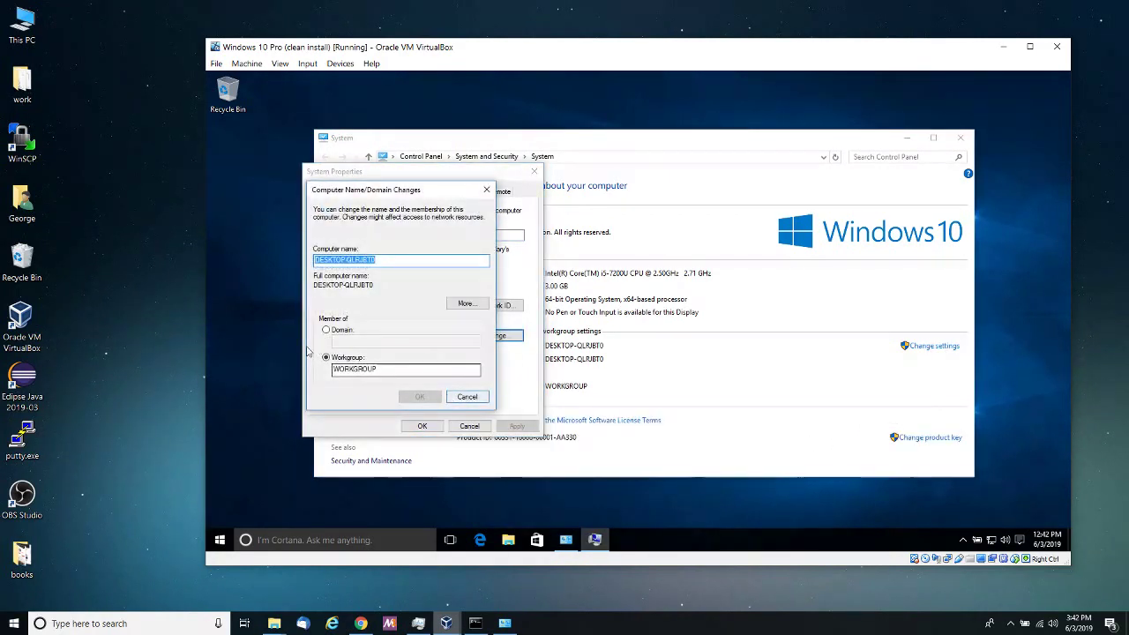
pyautogui.doubleClick(376, 371)
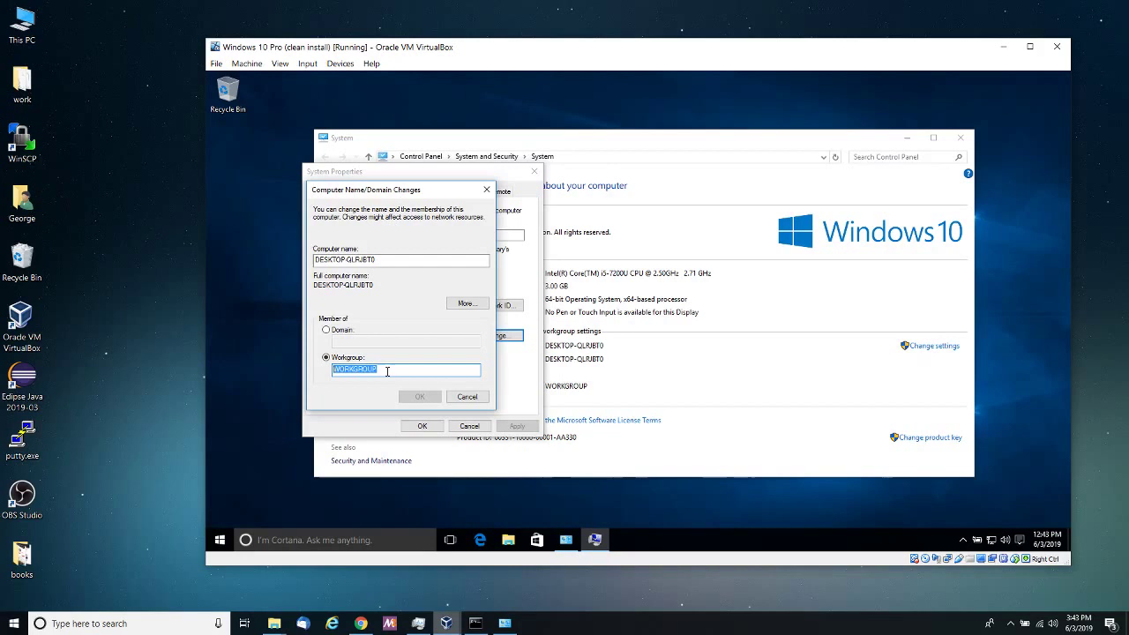
pyautogui.click(466, 397)
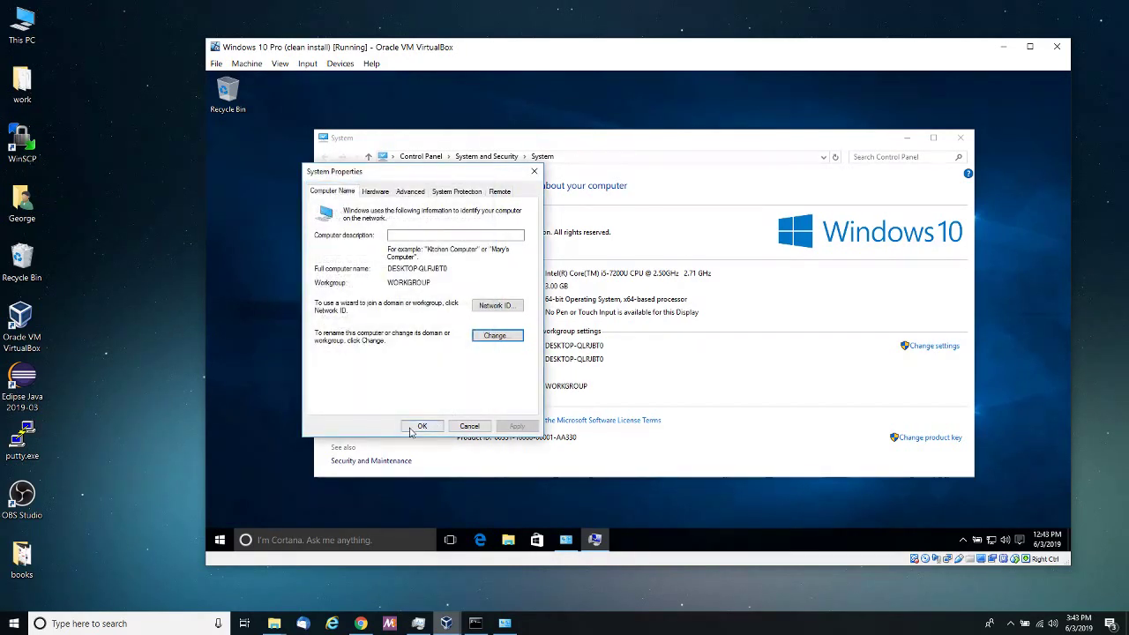
pyautogui.click(469, 426)
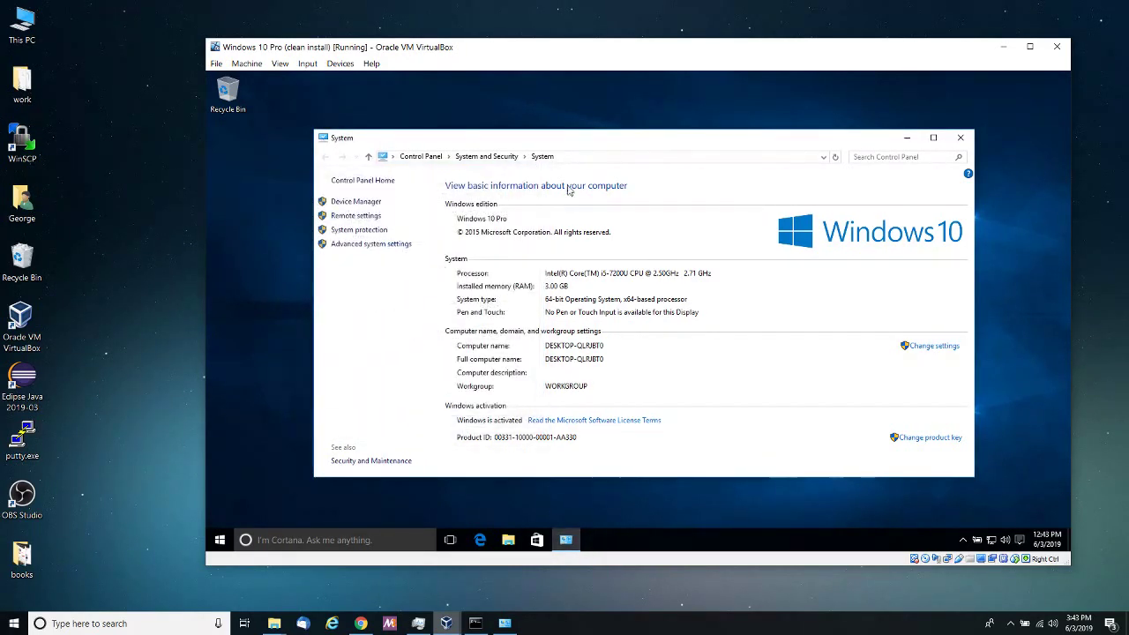
pyautogui.click(960, 138)
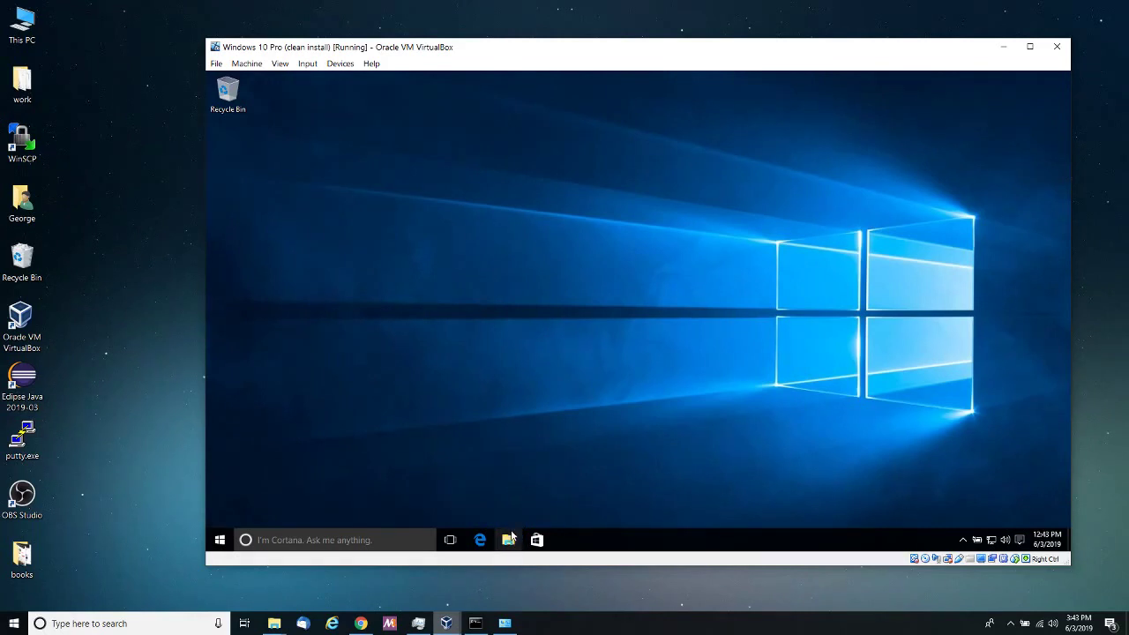
# - Open File Explorer in the VM, then move it up and enlarge it
pyautogui.click(510, 540)
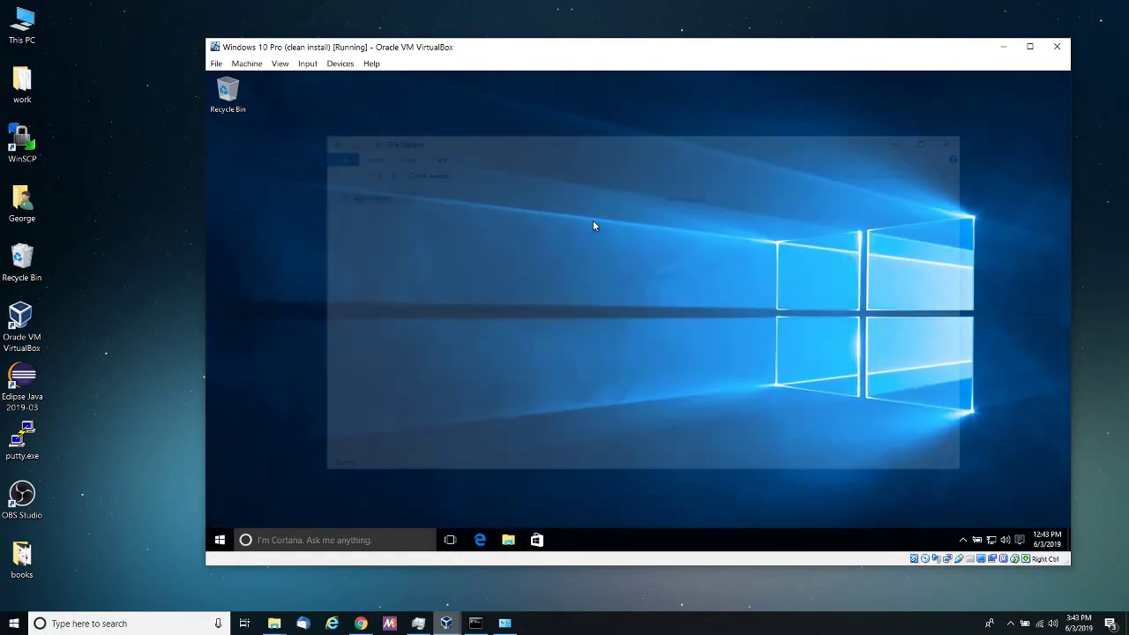
pyautogui.moveTo(526, 139); pyautogui.dragTo(474, 127)
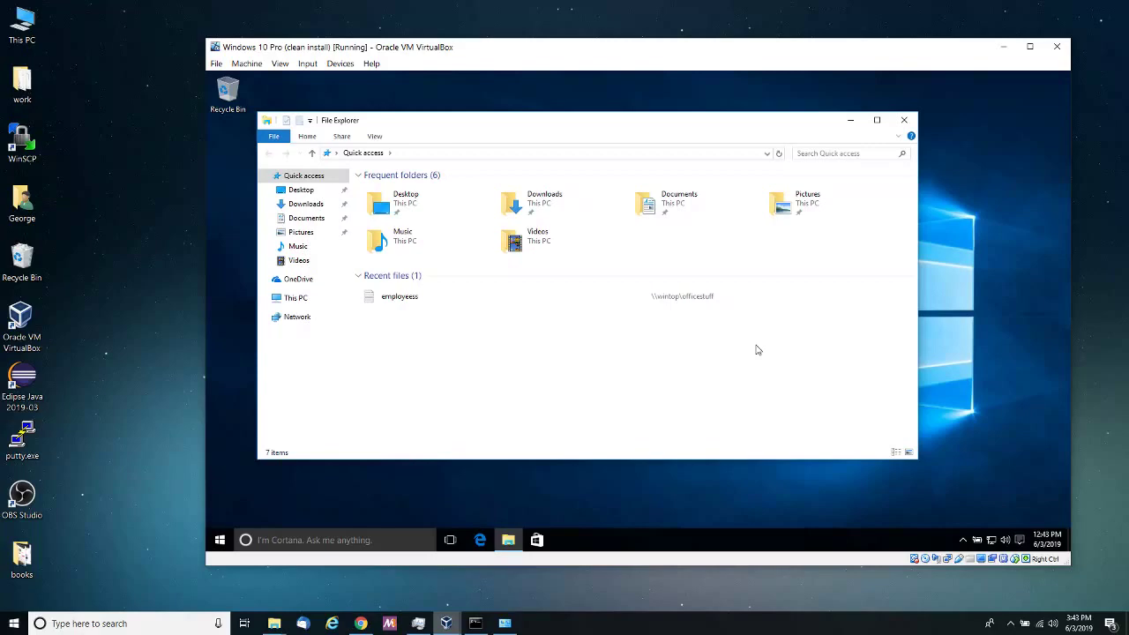
pyautogui.moveTo(918, 459); pyautogui.dragTo(956, 490)
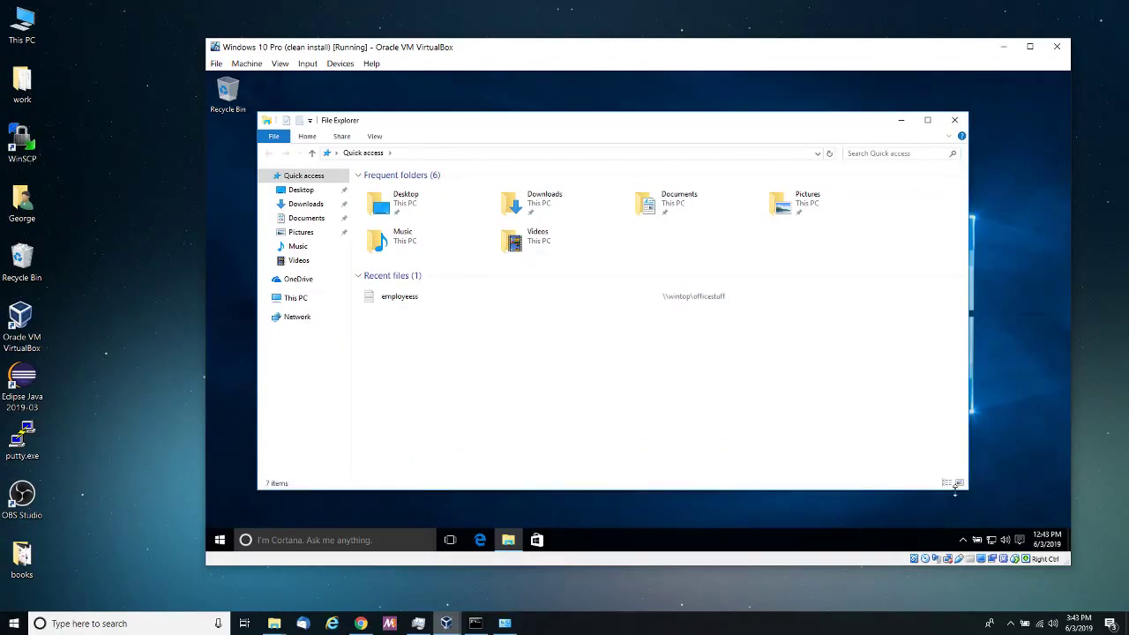
# - On the host, check OFFICESHARE's Sharing properties without changes, then minimize the Local Disk (C:) window
pyautogui.click(272, 623)
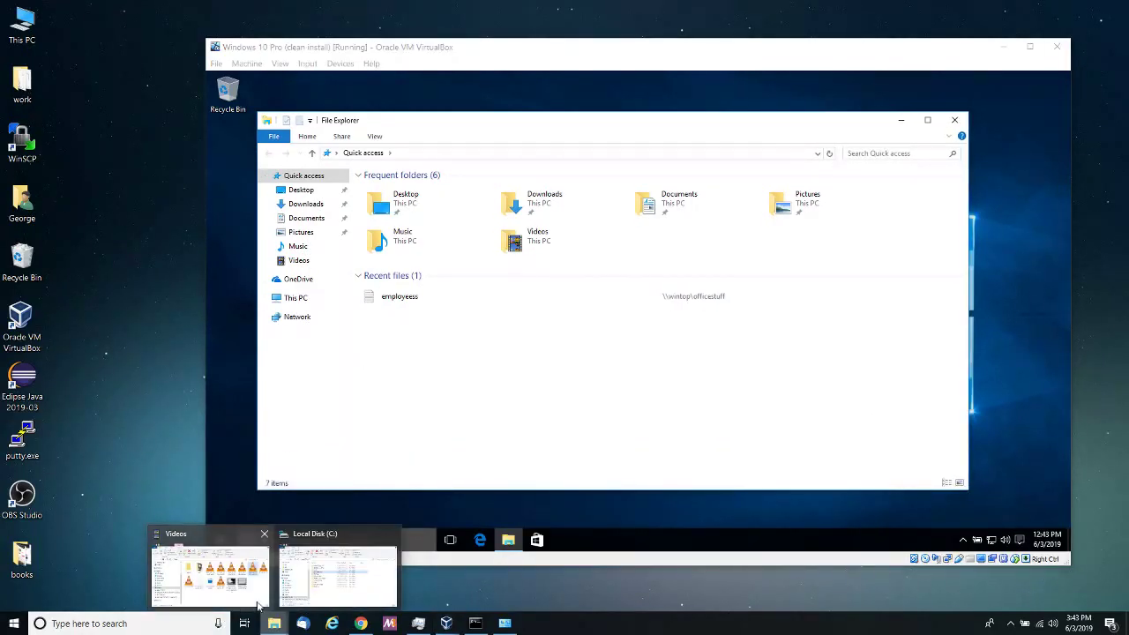
pyautogui.click(337, 573)
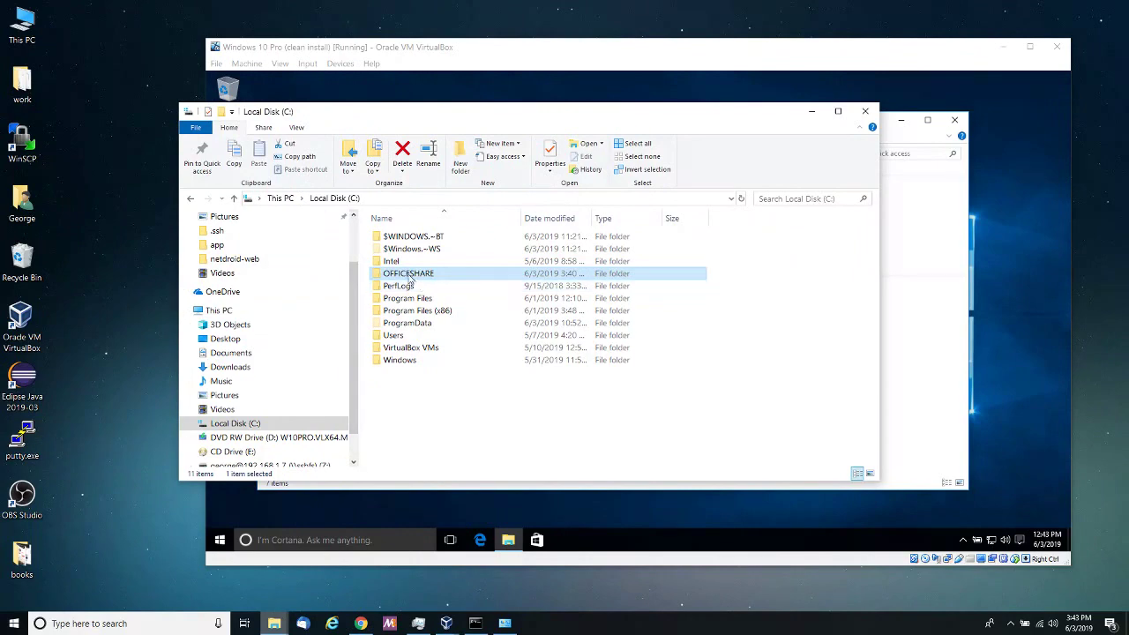
pyautogui.rightClick(410, 279)
pyautogui.click(446, 605)
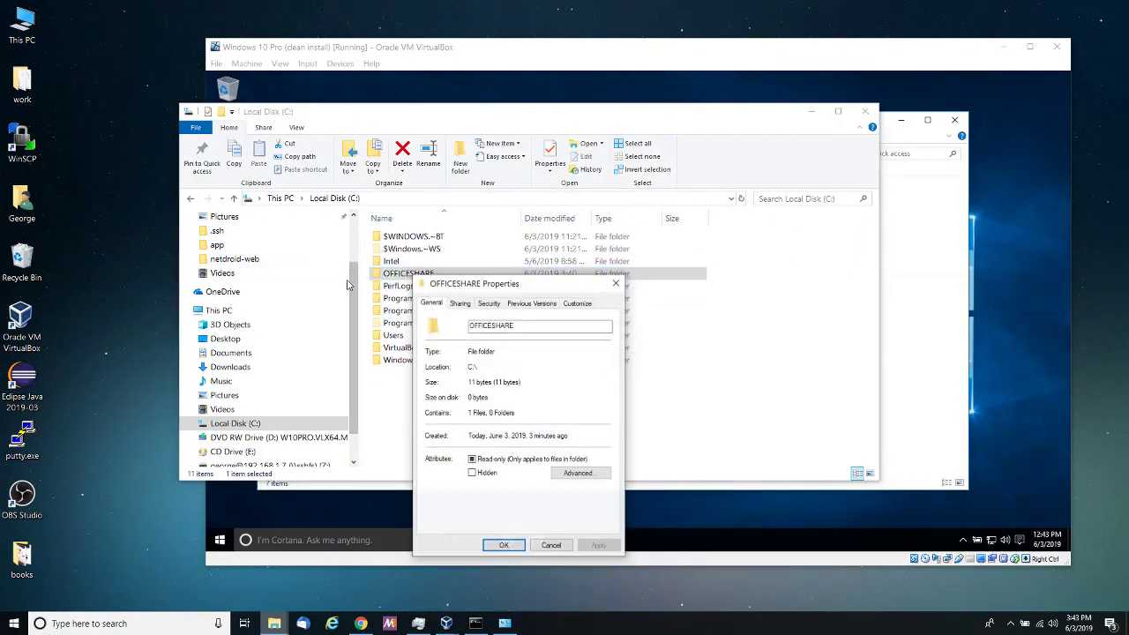
pyautogui.click(460, 303)
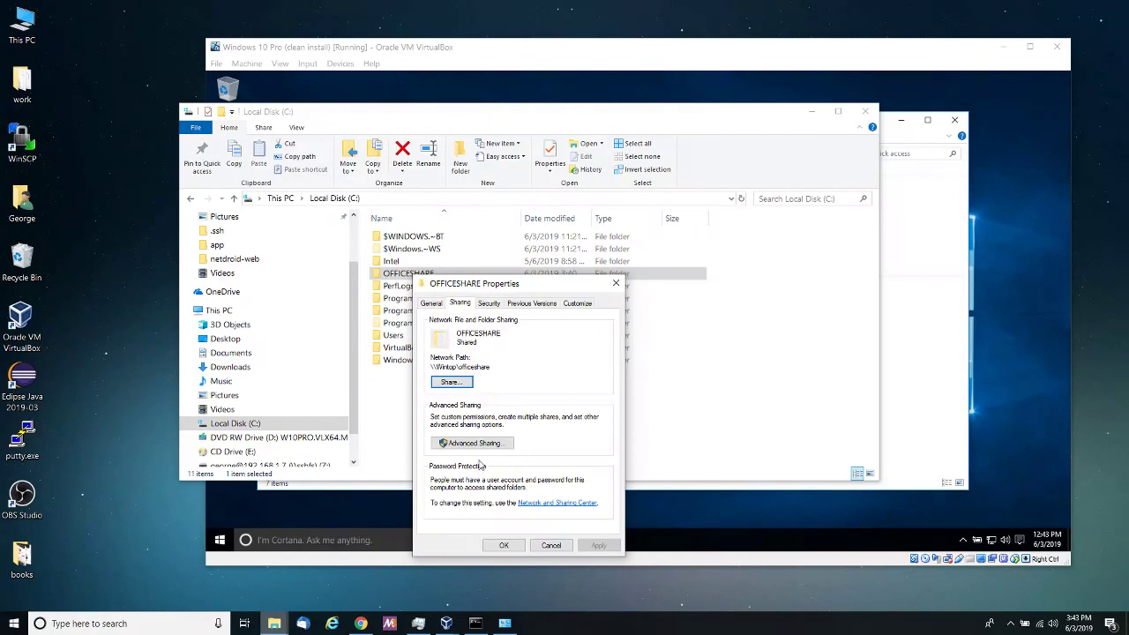
pyautogui.click(550, 545)
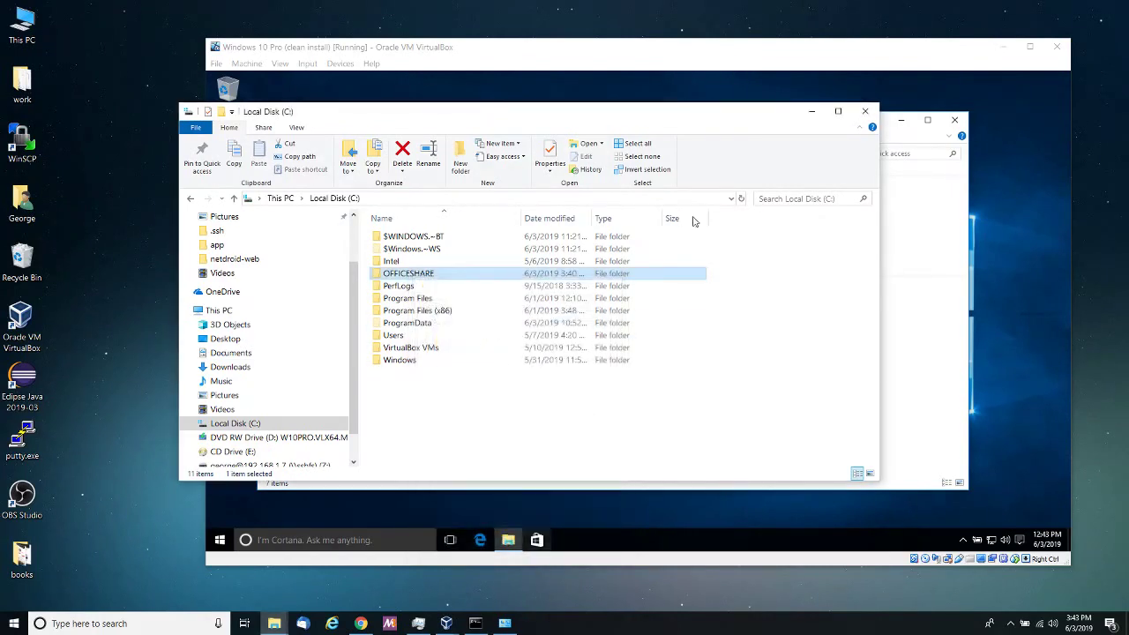
pyautogui.click(811, 112)
# - Browse the VM's Explorer to the host computer \\wintop
pyautogui.click(429, 153)
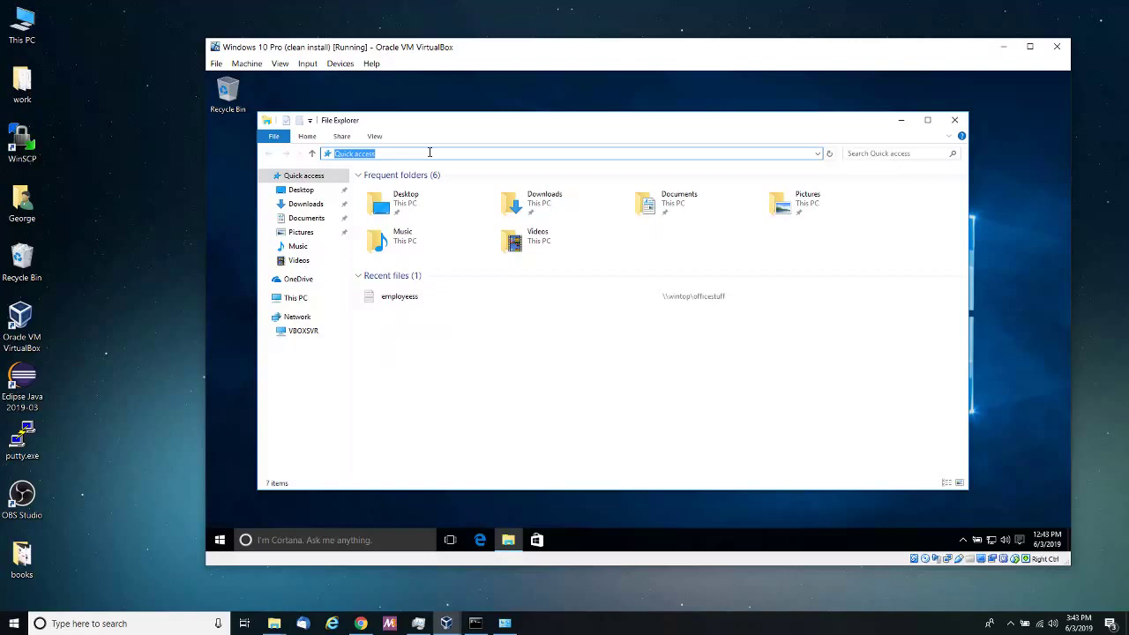
pyautogui.write('\\\\wintop')
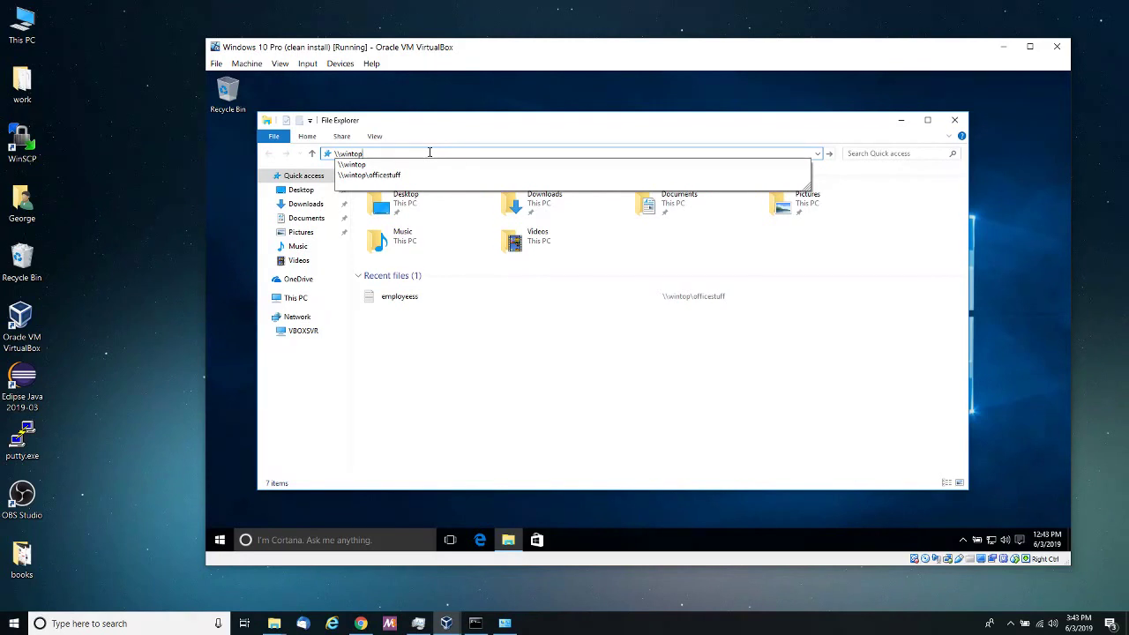
pyautogui.press('Return')
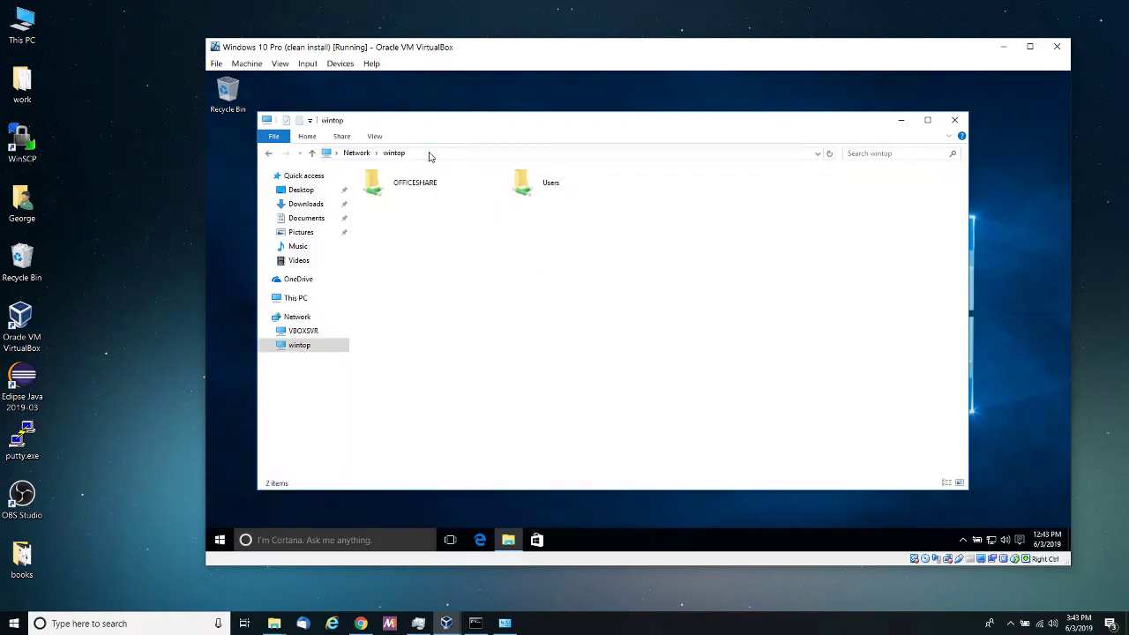
# - Open the OFFICESHARE share and read helloworld ('hello world'), then close Notepad and minimize Explorer
pyautogui.doubleClick(399, 183)
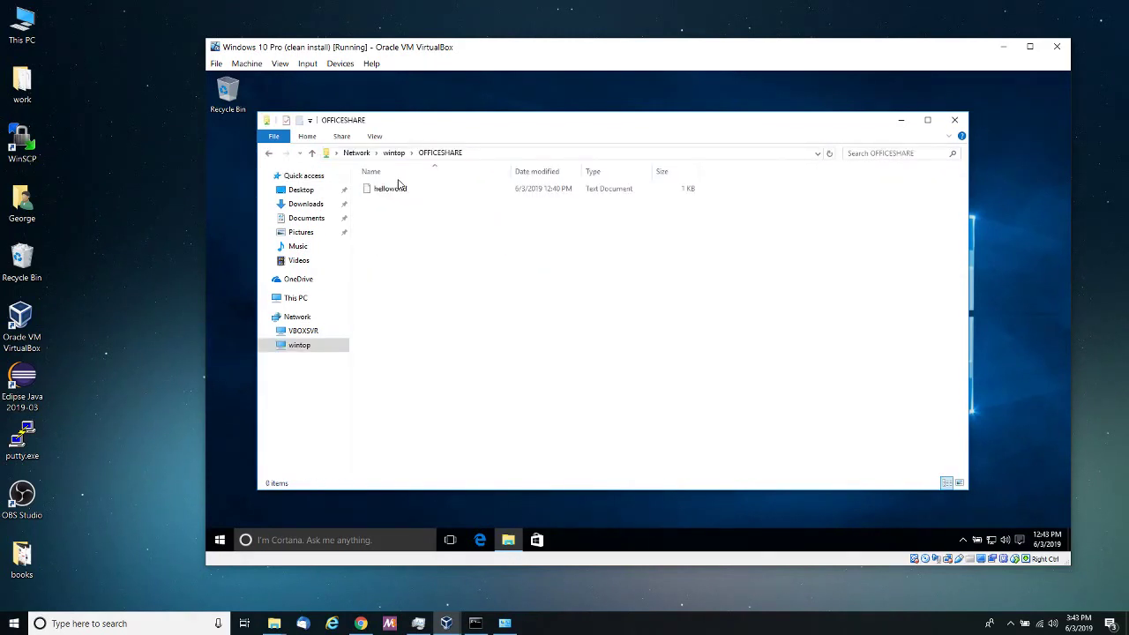
pyautogui.doubleClick(390, 189)
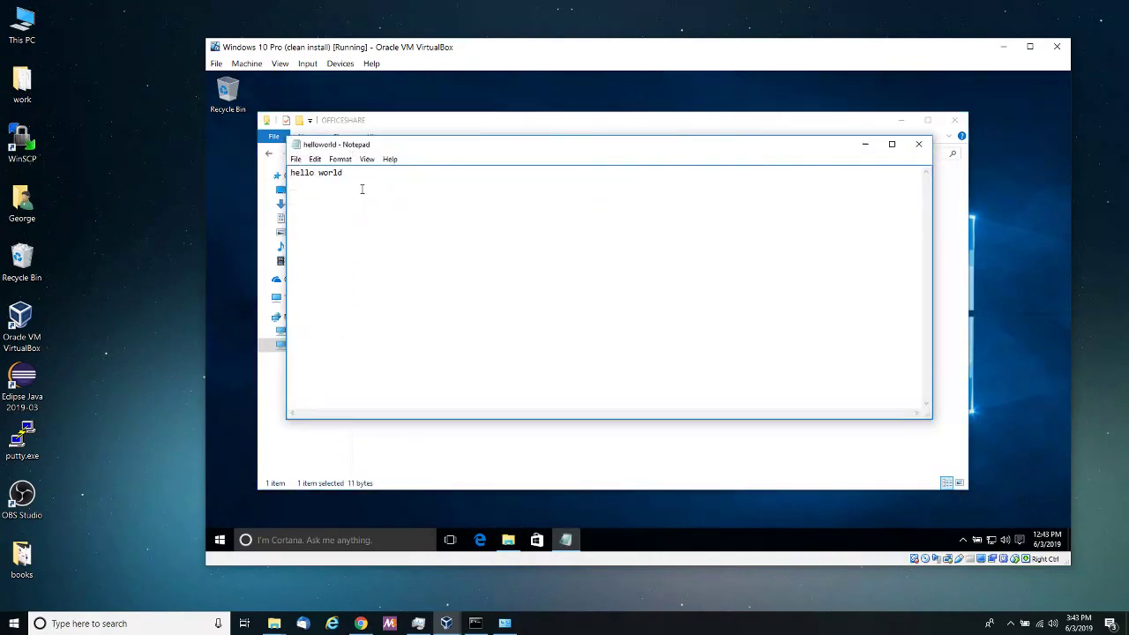
pyautogui.click(918, 144)
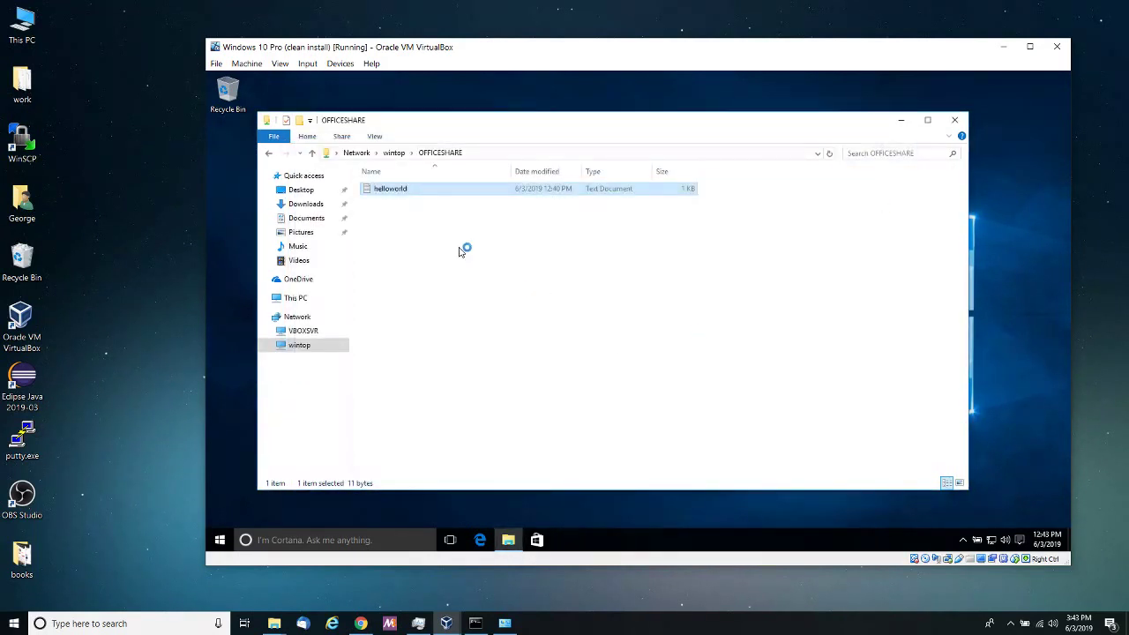
pyautogui.click(902, 121)
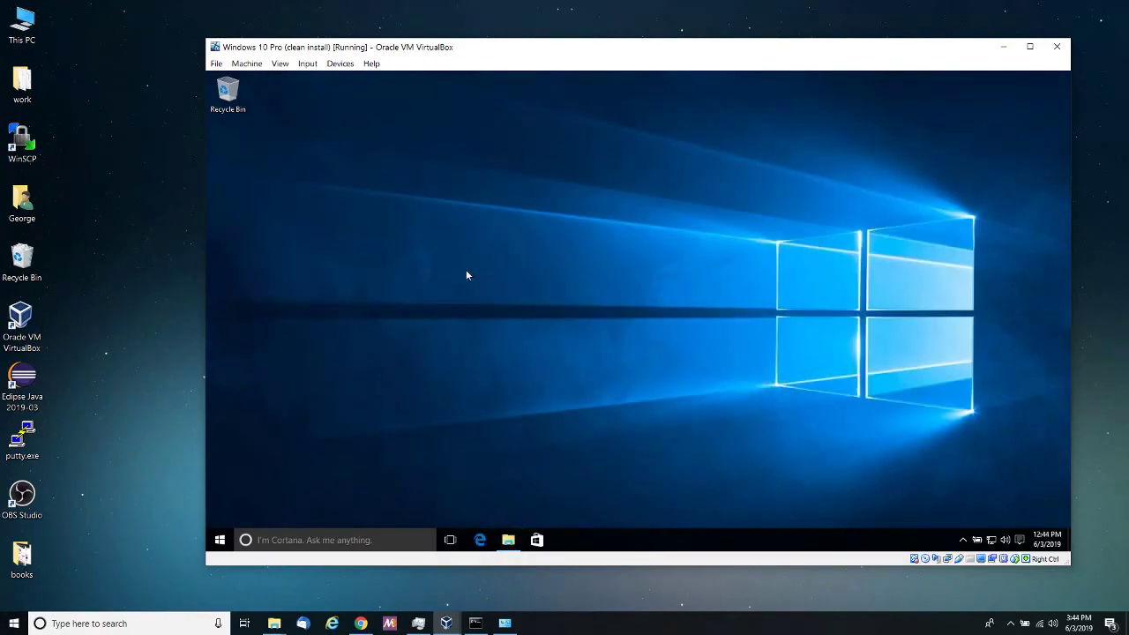